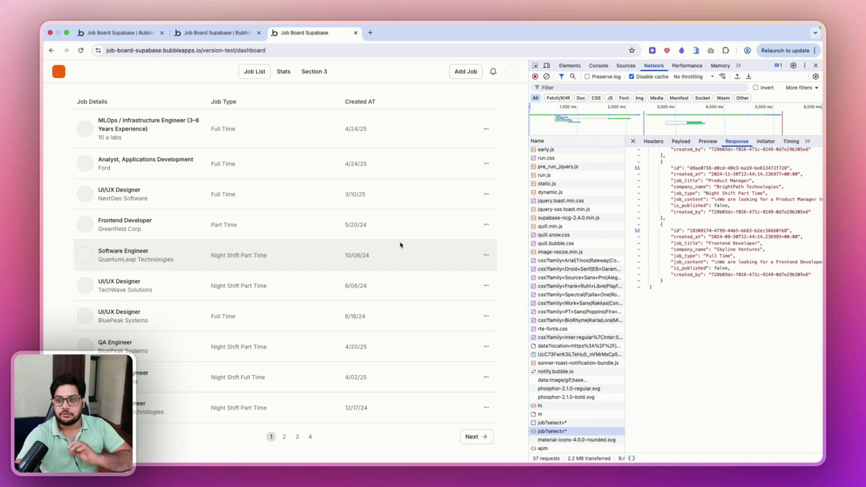
Examine the job records returned in the network response of the job request.
scroll(670, 247, up, 20)
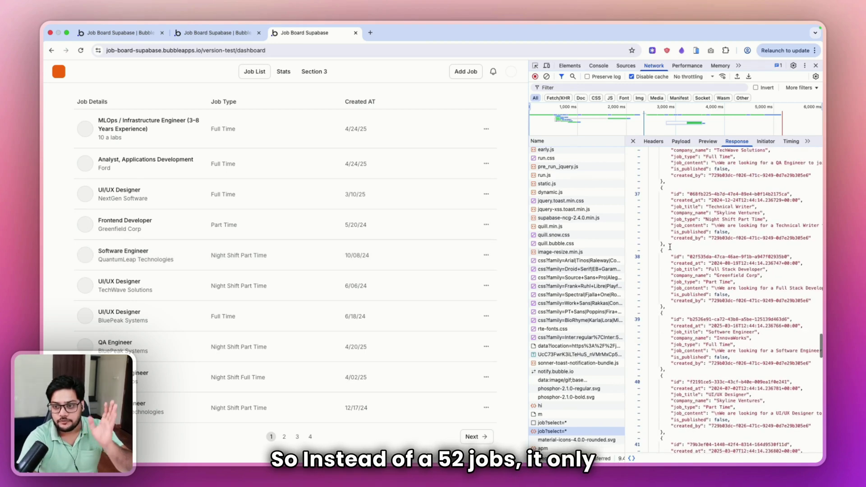
scroll(670, 247, up, 3)
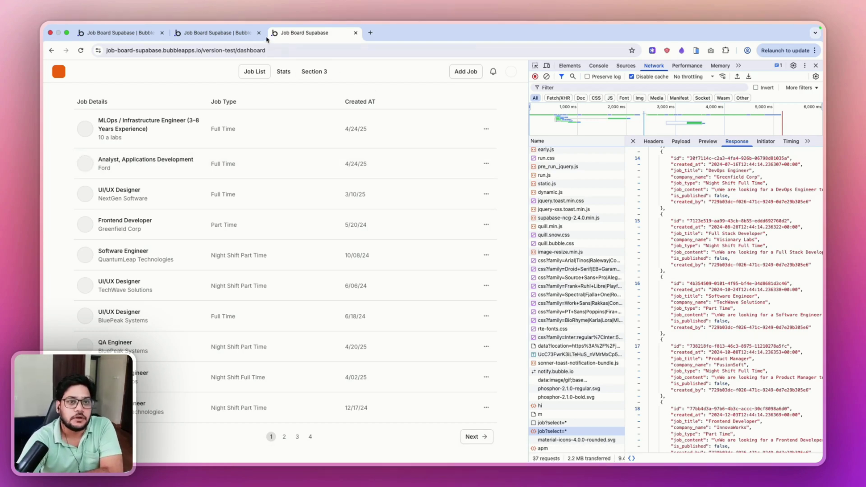
Switch to the Bubble editor and inspect the custom state defined on the Job List reusable element.
click(223, 33)
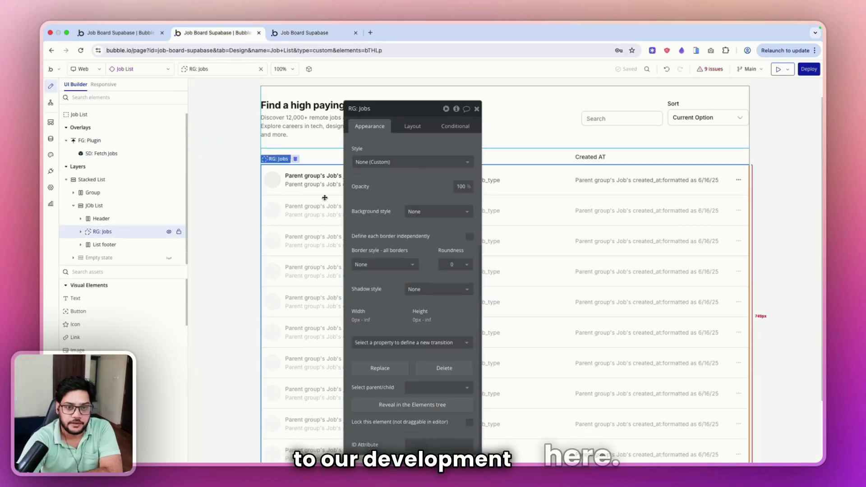
click(213, 133)
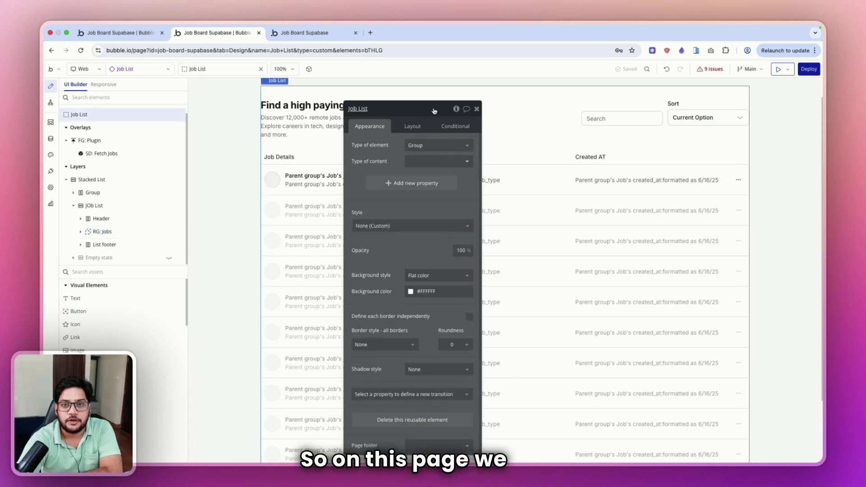
click(456, 108)
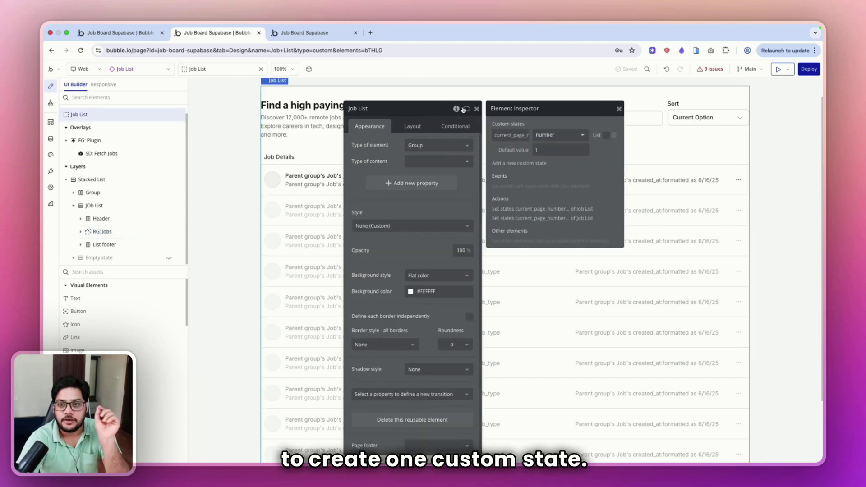
double_click(517, 137)
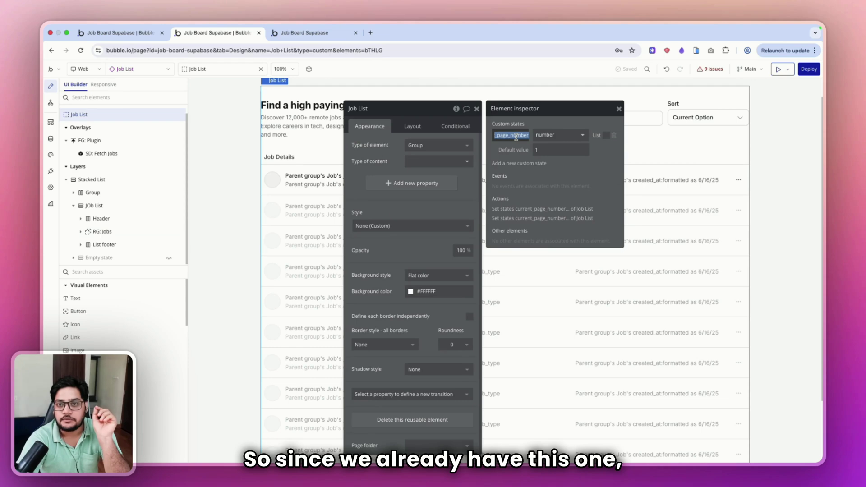
click(620, 108)
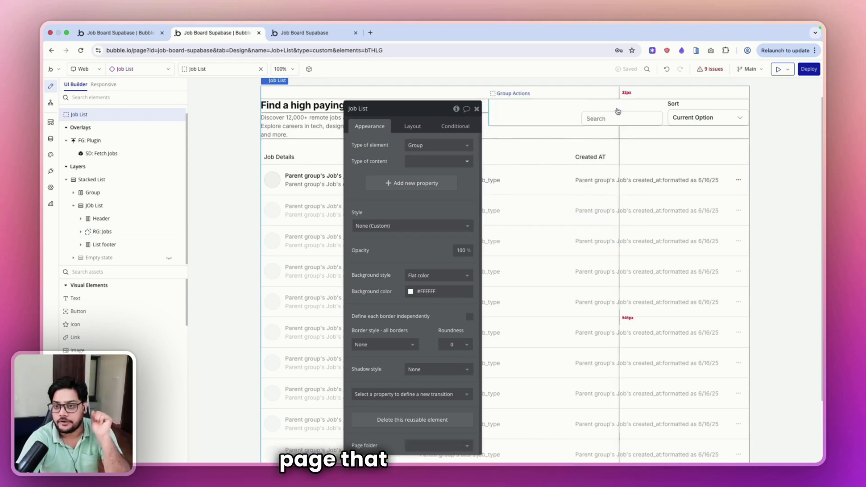
In the SD: Fetch Jobs element, set Limit by range to "yes" and Limit count to 10.
click(105, 155)
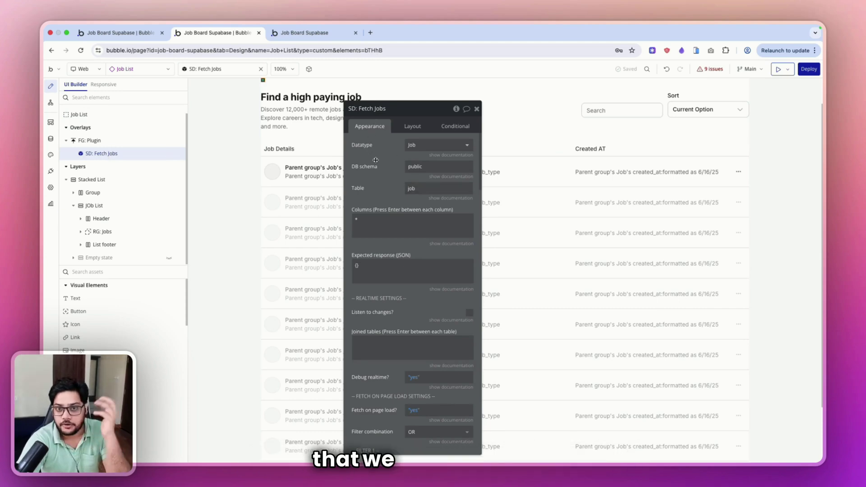
drag(376, 160, 320, 161)
scroll(339, 232, down, 10)
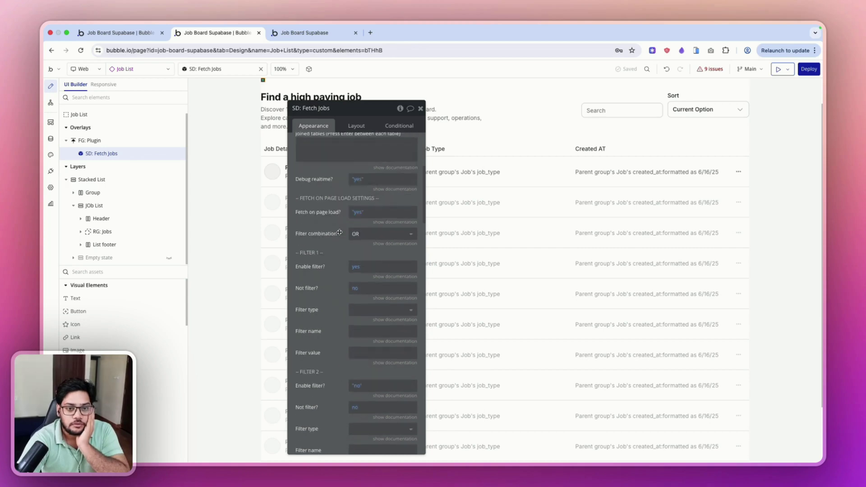
scroll(339, 232, down, 12)
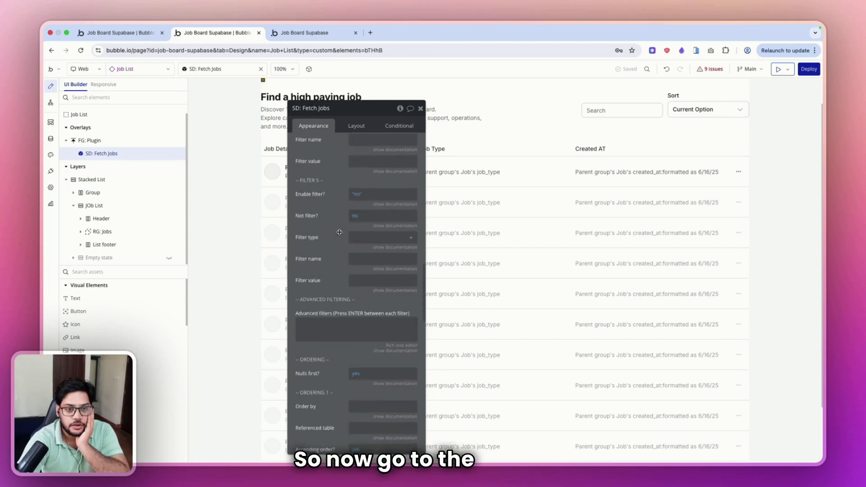
scroll(339, 232, down, 10)
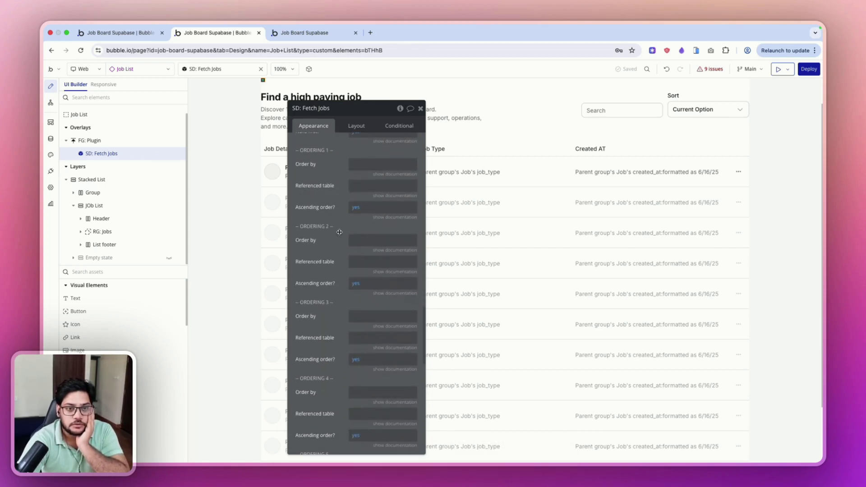
scroll(339, 232, down, 8)
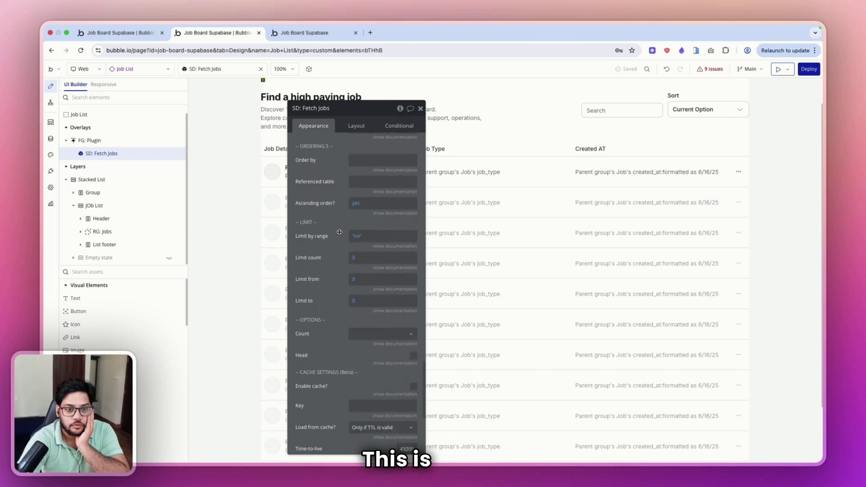
click(358, 236)
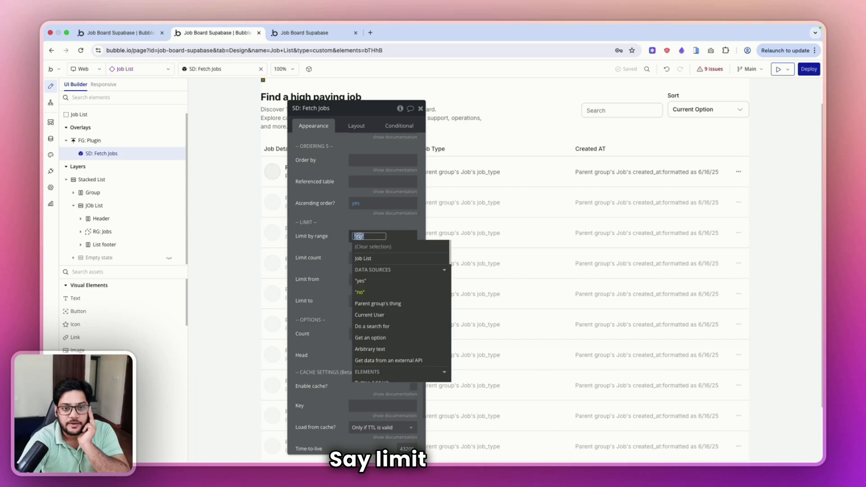
click(366, 281)
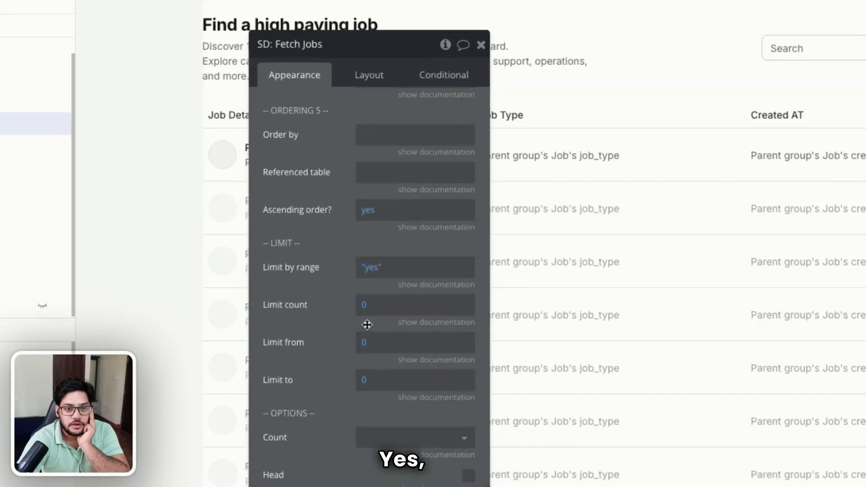
click(369, 321)
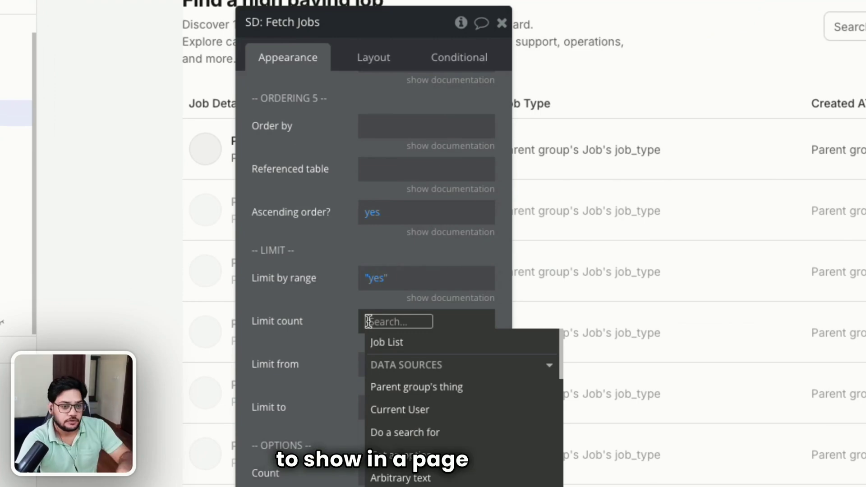
text(10)
click(335, 305)
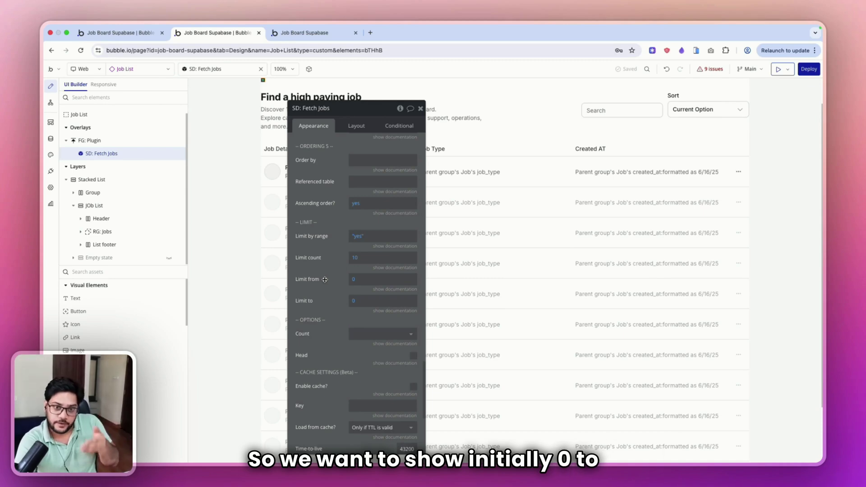
Set the Limit from value of SD: Fetch Jobs to (Job List's current_page_number * 0) + 1.
click(355, 282)
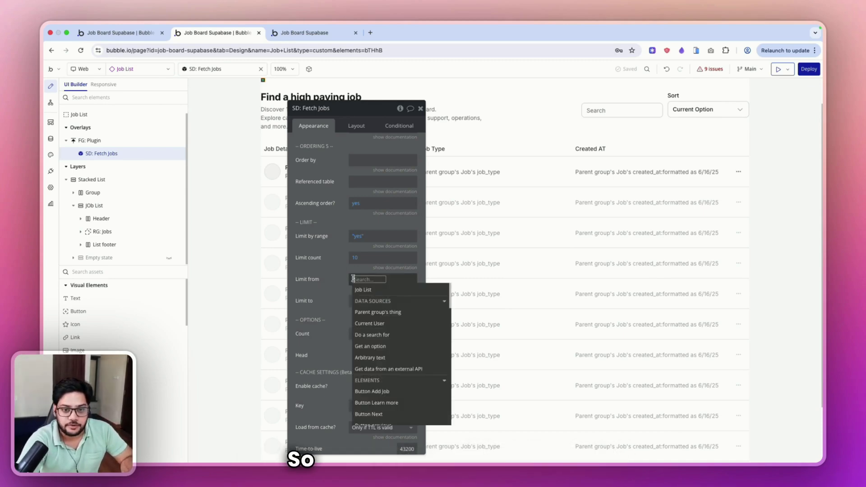
text(job)
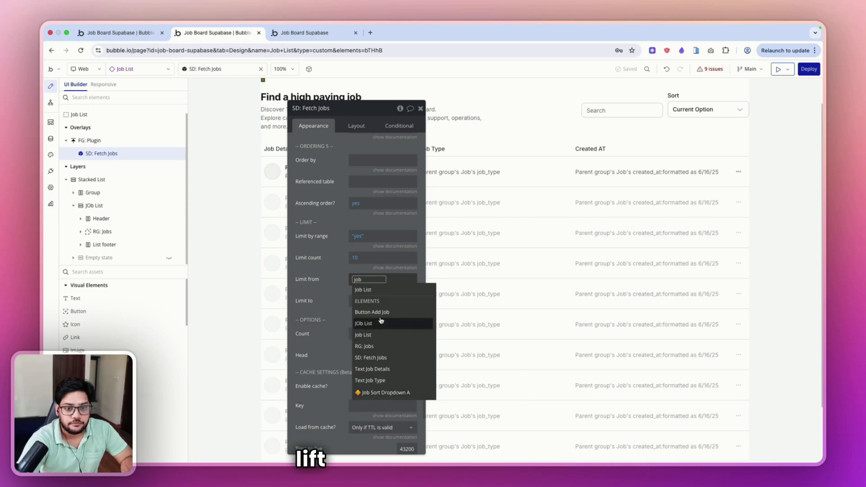
click(376, 290)
click(394, 336)
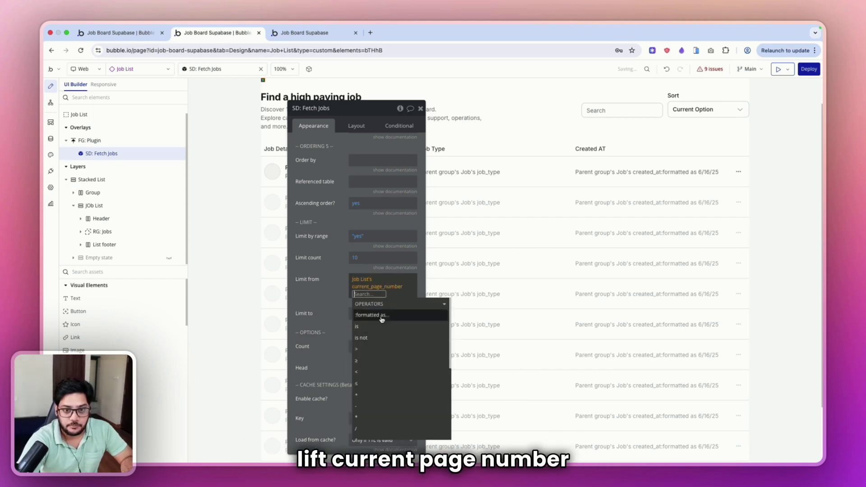
text(* )
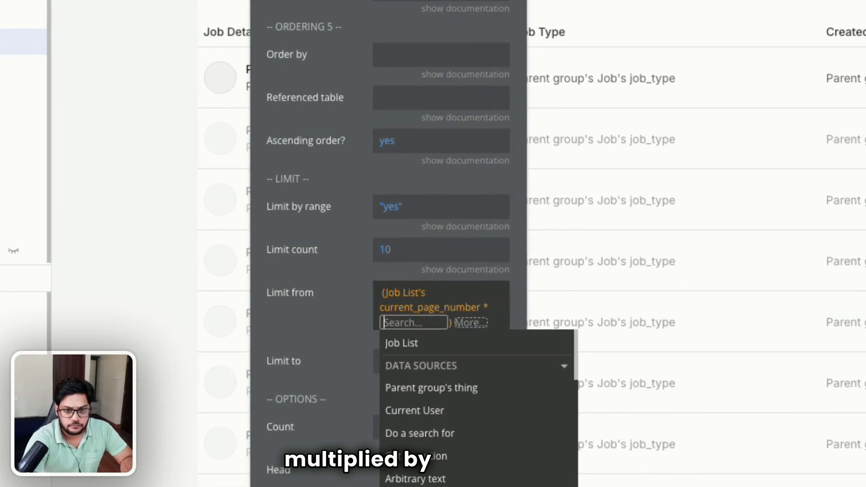
text(0)
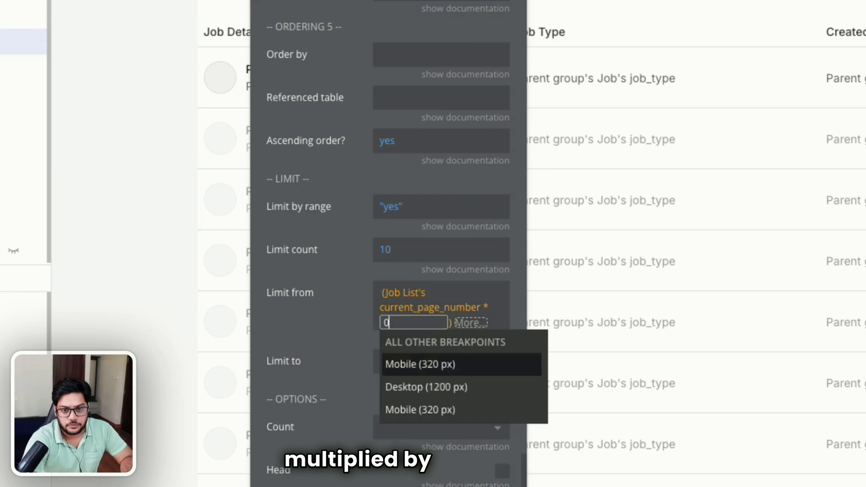
click(462, 323)
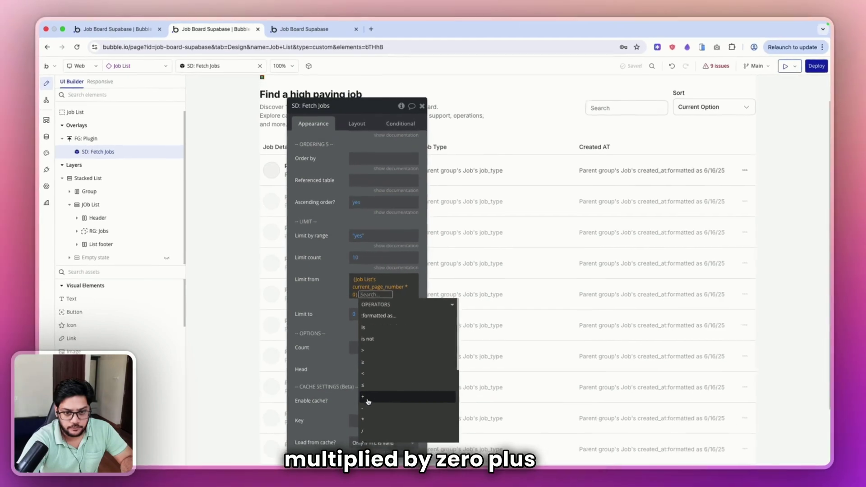
click(368, 399)
text(1)
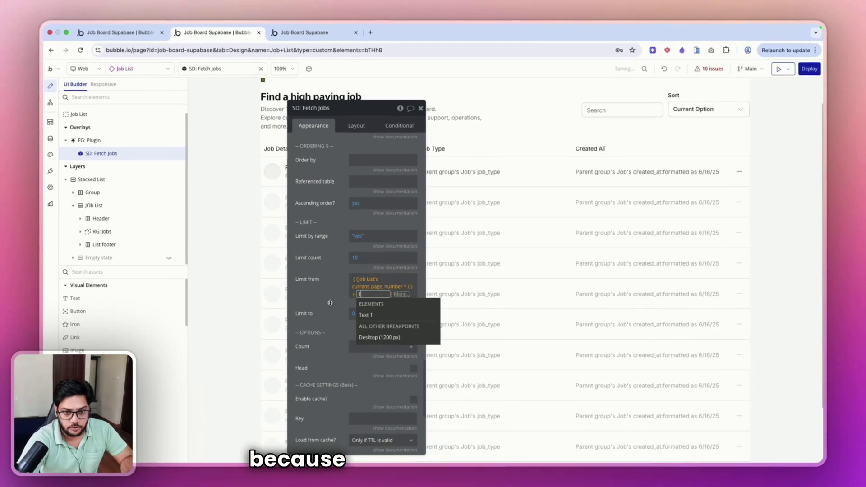
key(Return)
click(325, 289)
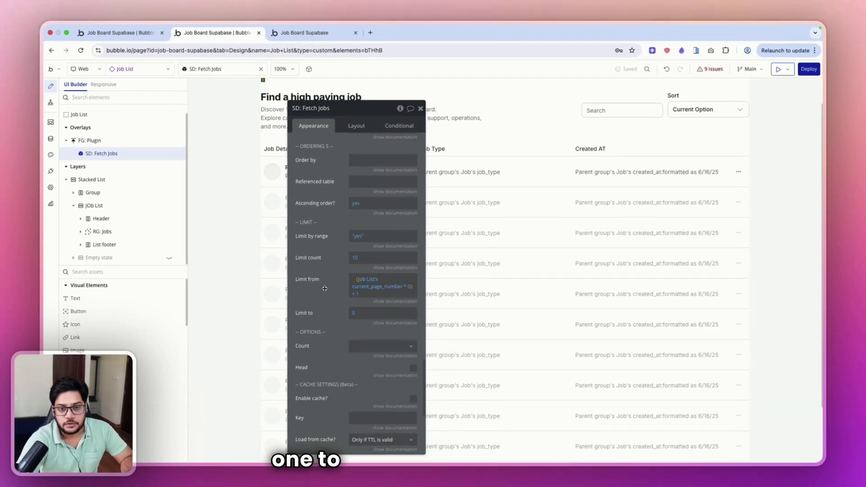
Set the Limit to value of SD: Fetch Jobs to Job List's current_page_number * 10.
click(353, 315)
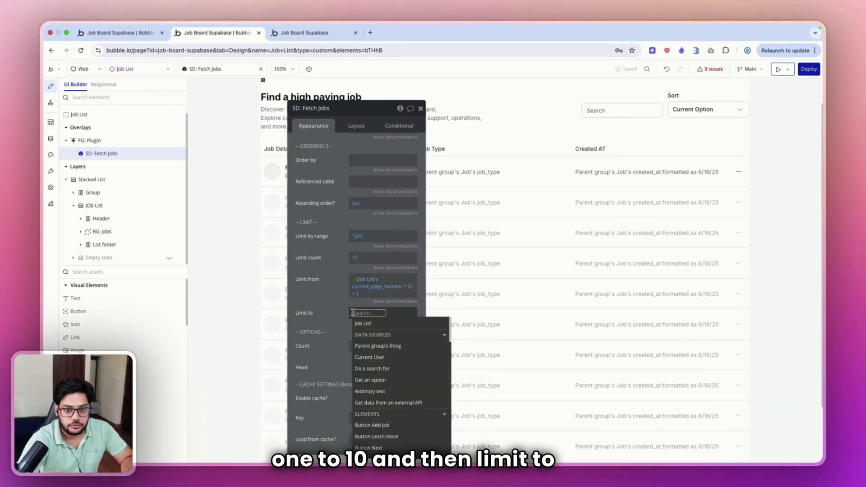
text(job)
click(379, 324)
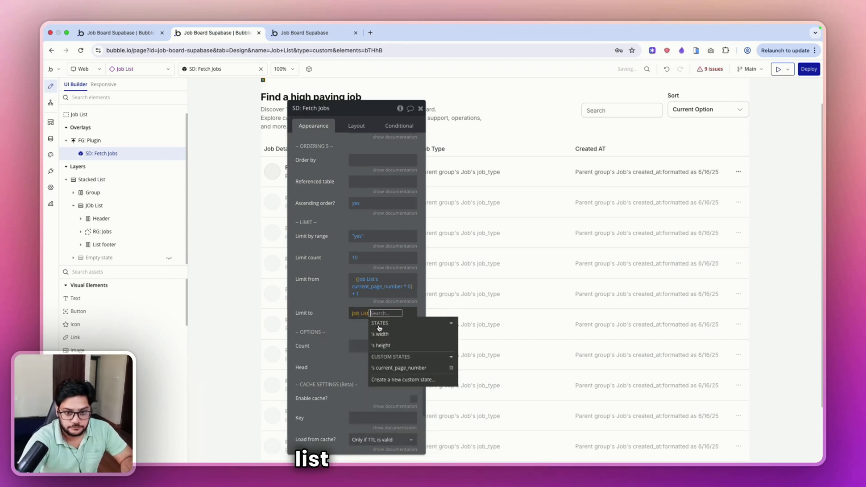
click(397, 368)
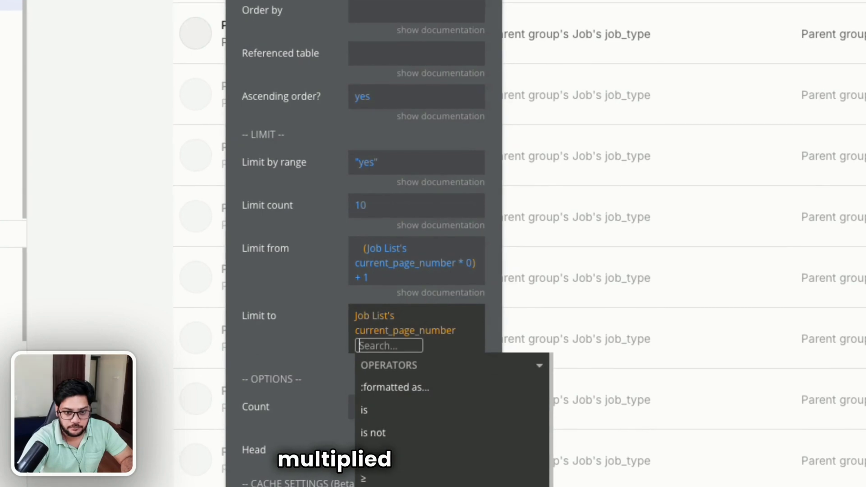
text(*)
key(Return)
text(10)
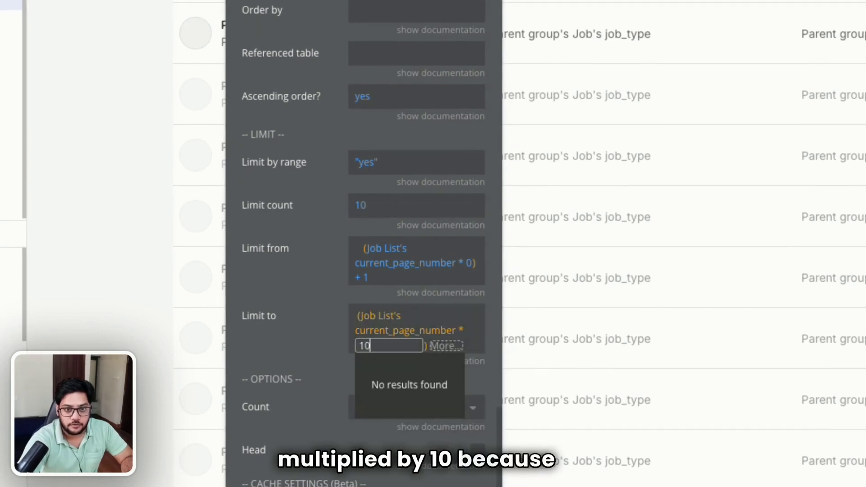
click(313, 332)
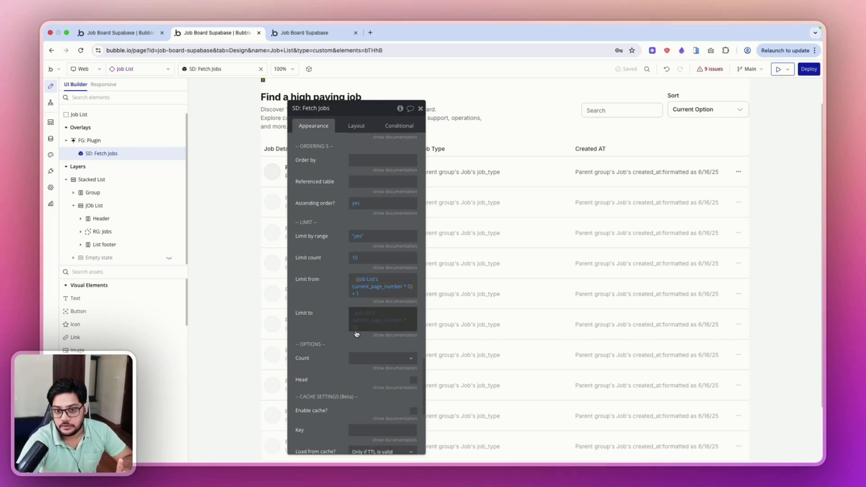
Review the Next and previous button workflows, checking how each one sets the Job List's current_page_number state.
drag(327, 314, 249, 290)
scroll(601, 282, down, 2)
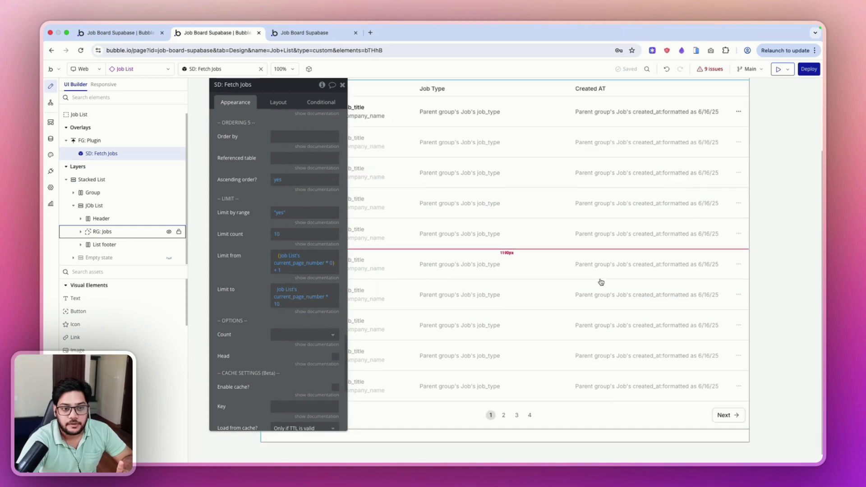
click(719, 404)
scroll(271, 153, up, 10)
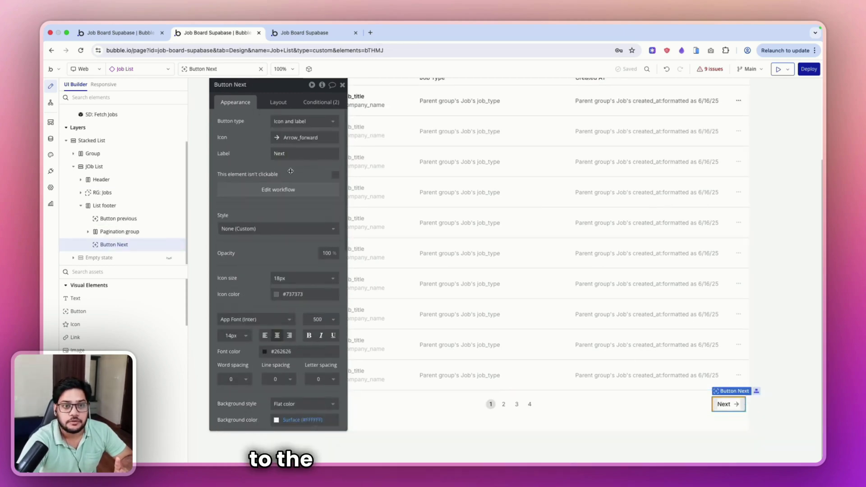
click(278, 190)
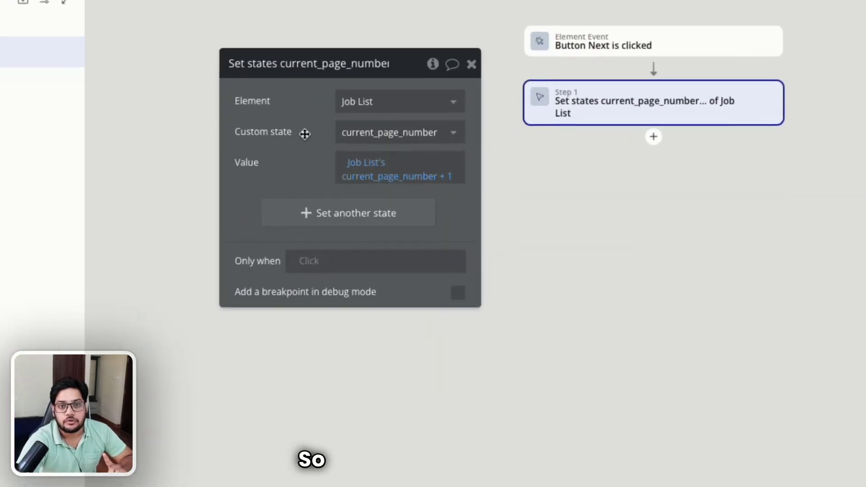
click(384, 171)
click(389, 155)
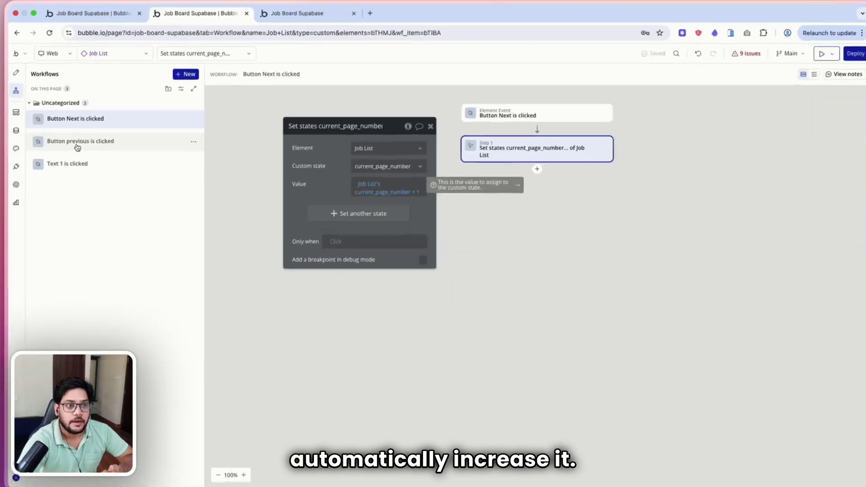
click(105, 149)
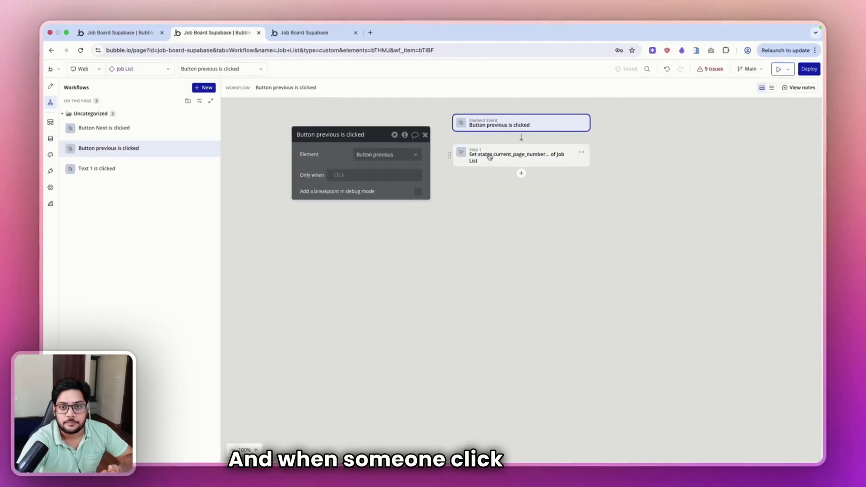
click(451, 159)
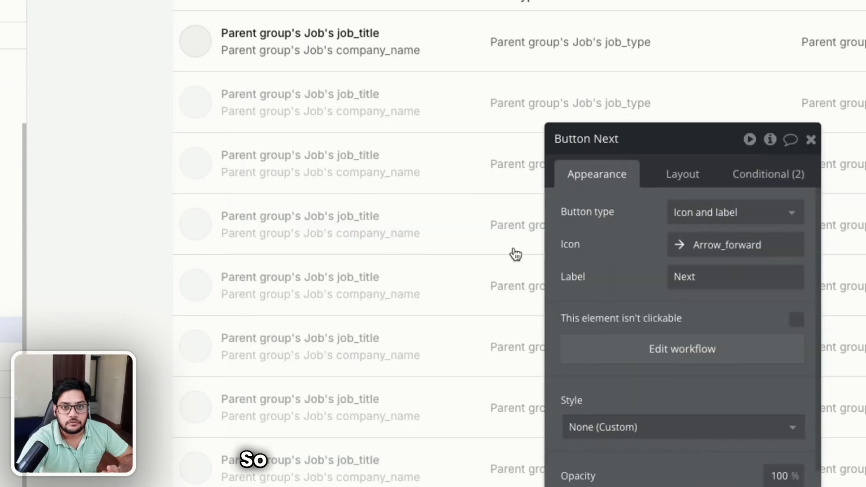
Switch to Excalidraw and write the text line "1 to 10 current page = 1" on the canvas.
scroll(404, 271, up, 5)
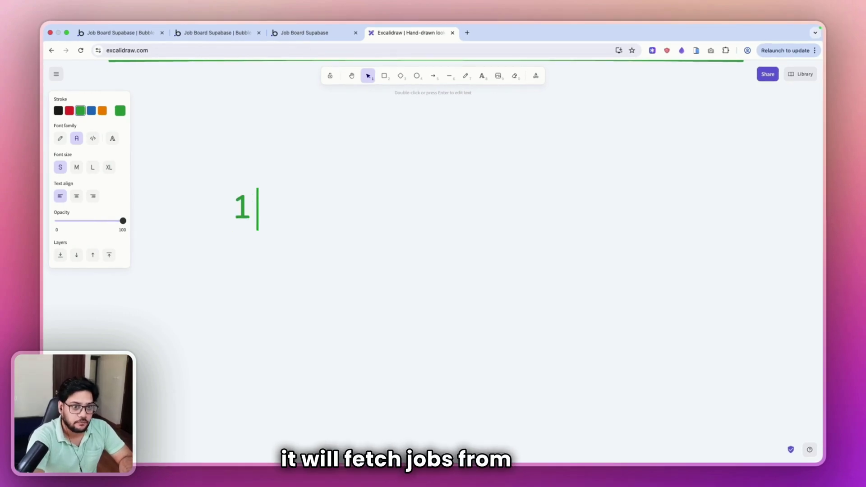
key(BackSpace)
key(BackSpace)
text(o 10)
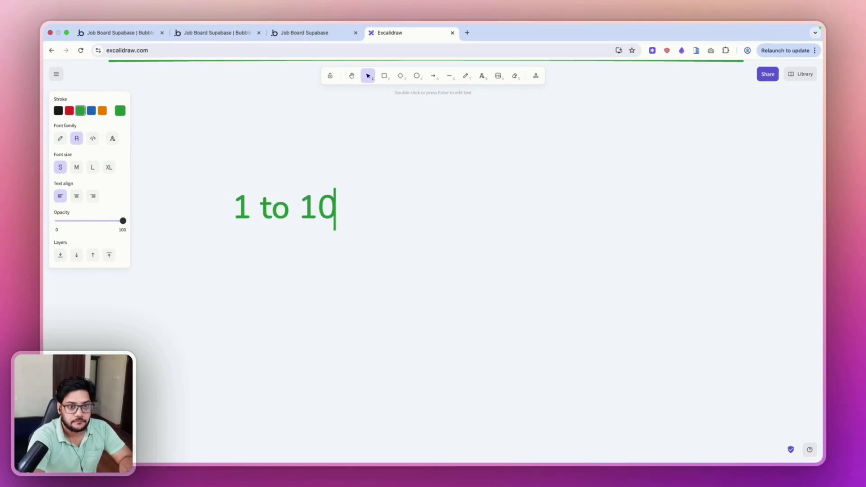
text(.)
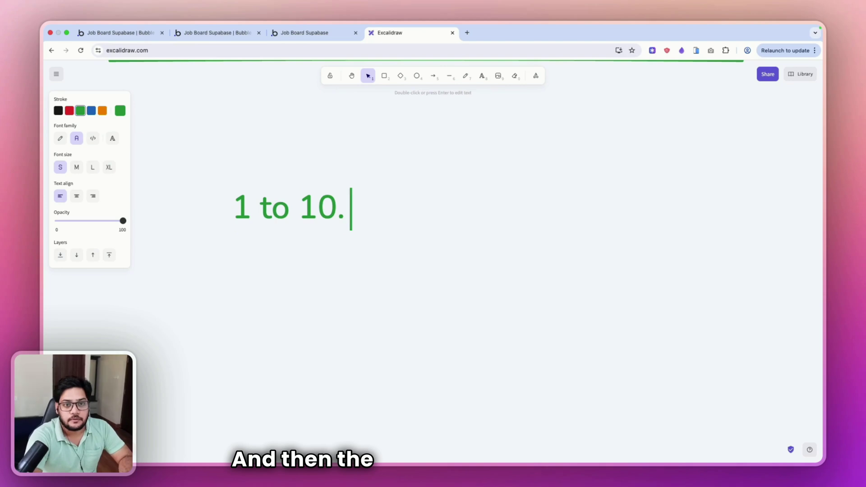
key(BackSpace)
text(    c)
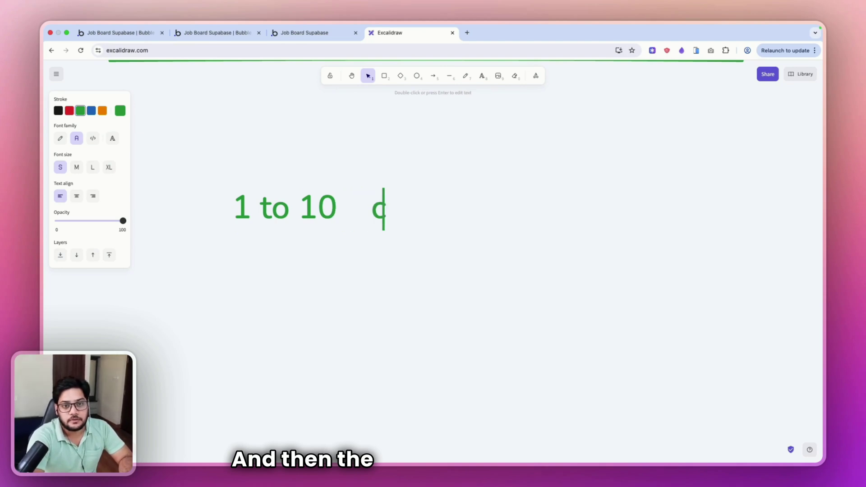
text(urrent page =)
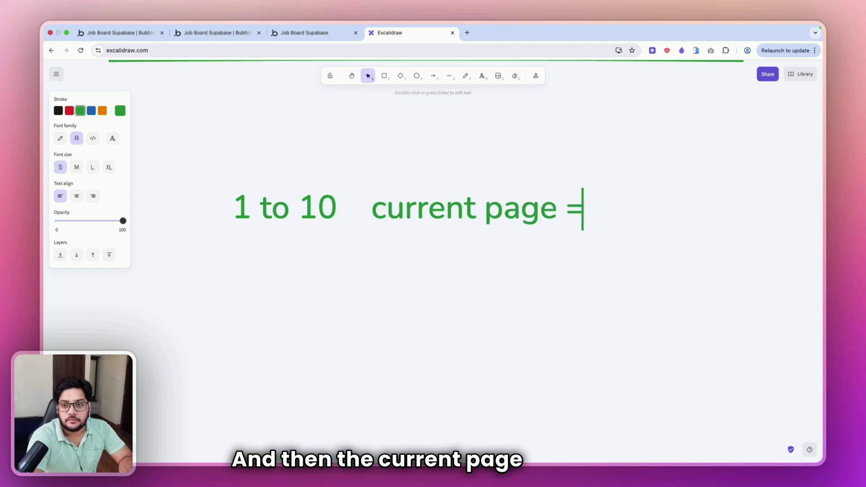
text( 1)
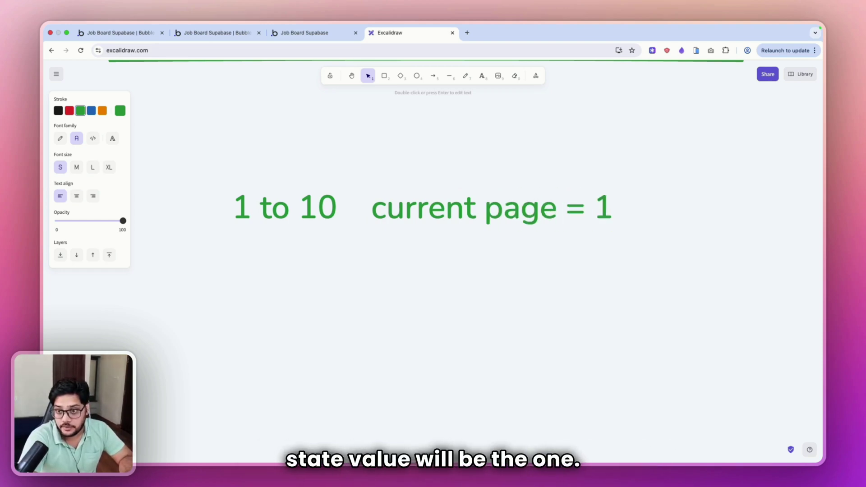
Add a second line reading "11 to 20 current page = 2", reusing the page wording from the first line.
key(Return)
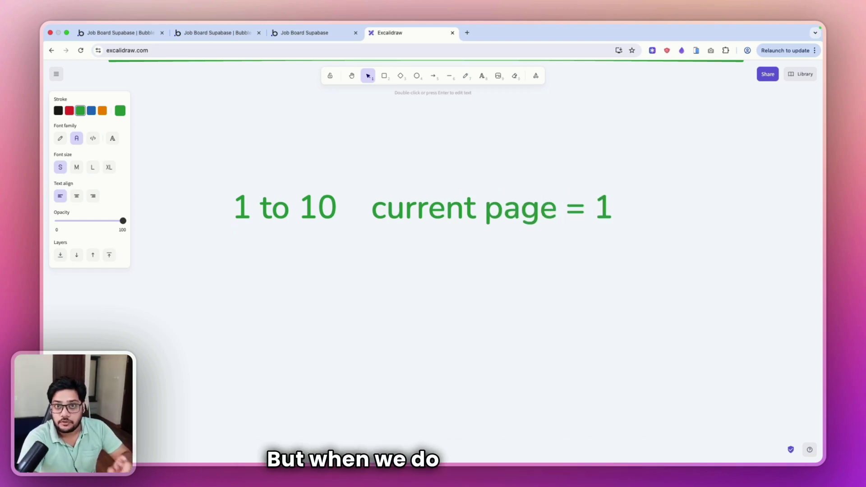
text(11 to)
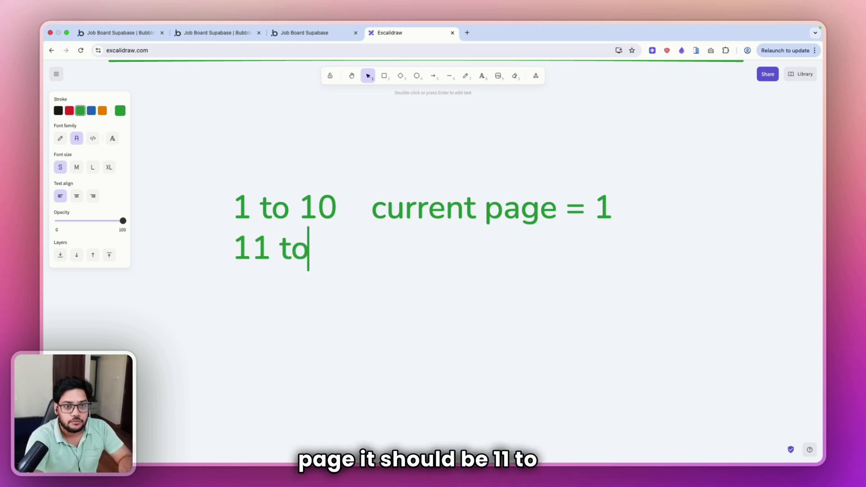
text( 20 curr)
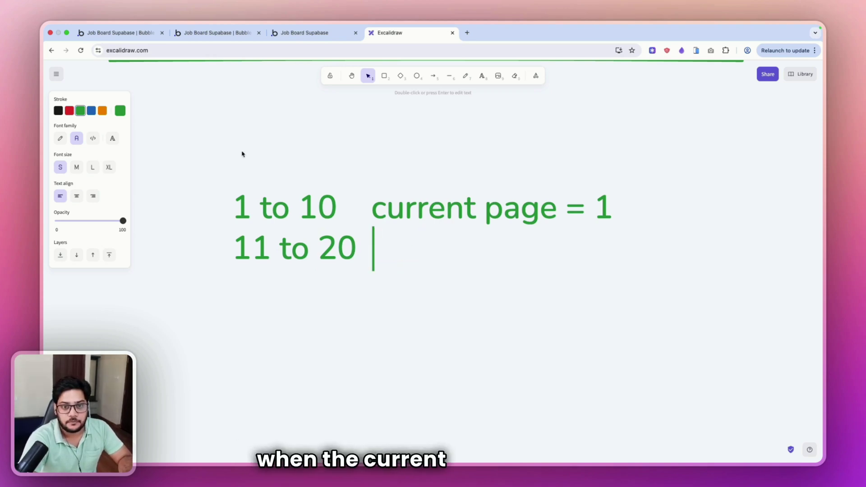
drag(376, 213, 582, 212)
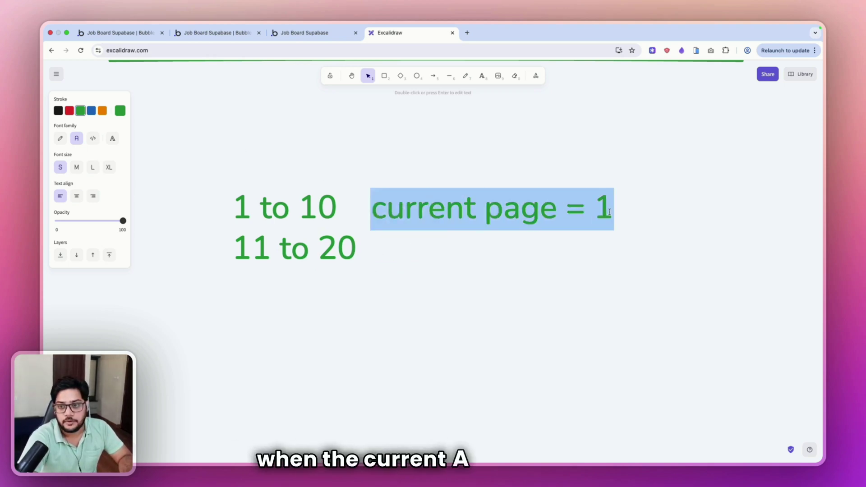
click(434, 243)
text(current page = 1)
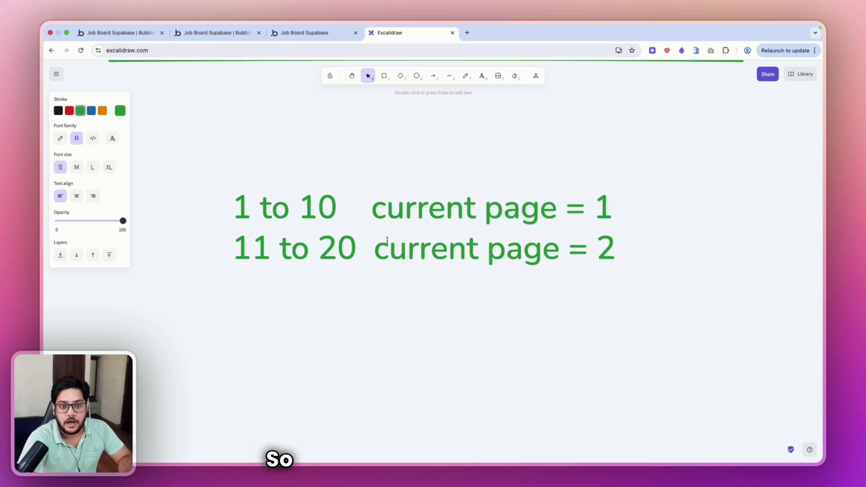
Return to the Bubble editor and open the SD: Fetch Jobs element's properties at its Limit settings.
triple_click(329, 246)
click(216, 33)
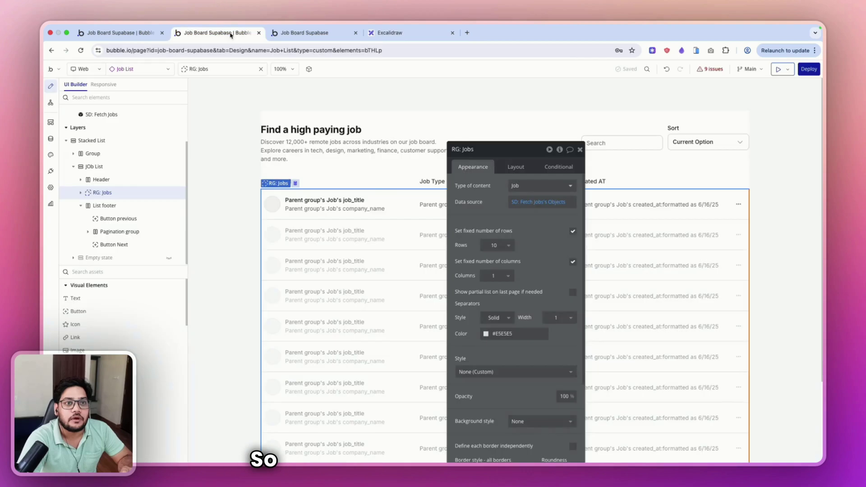
scroll(121, 181, up, 2)
click(102, 162)
scroll(495, 347, down, 15)
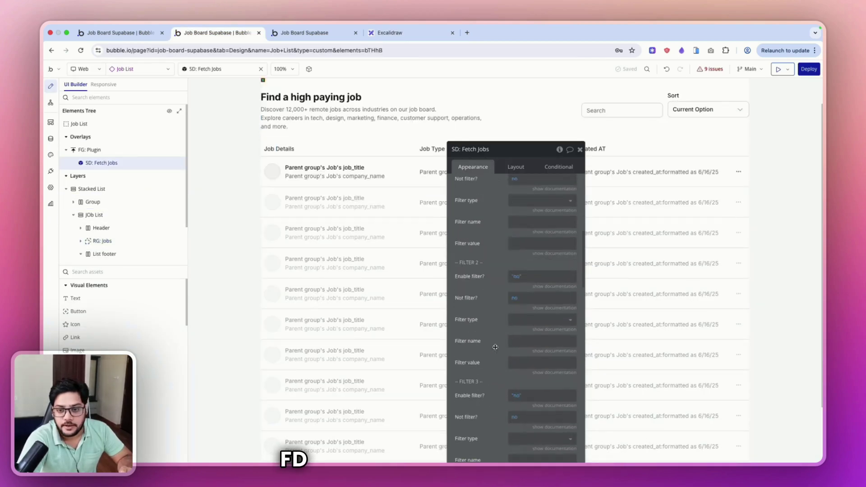
scroll(495, 347, down, 6)
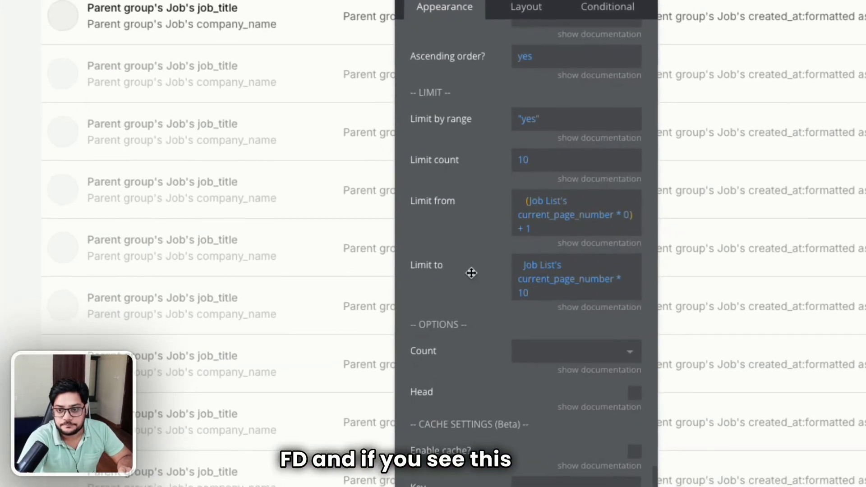
drag(471, 273, 267, 241)
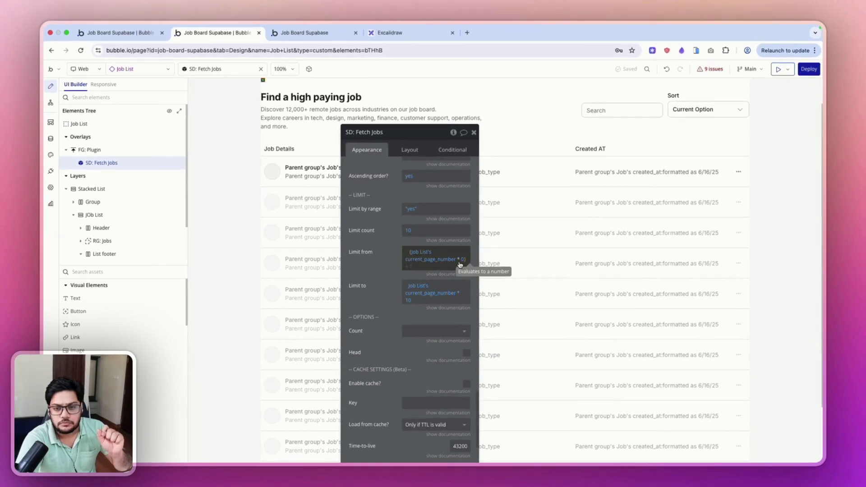
Change the bracketed part of the Limit from expression to Job List's current_page_number - 1.
click(462, 260)
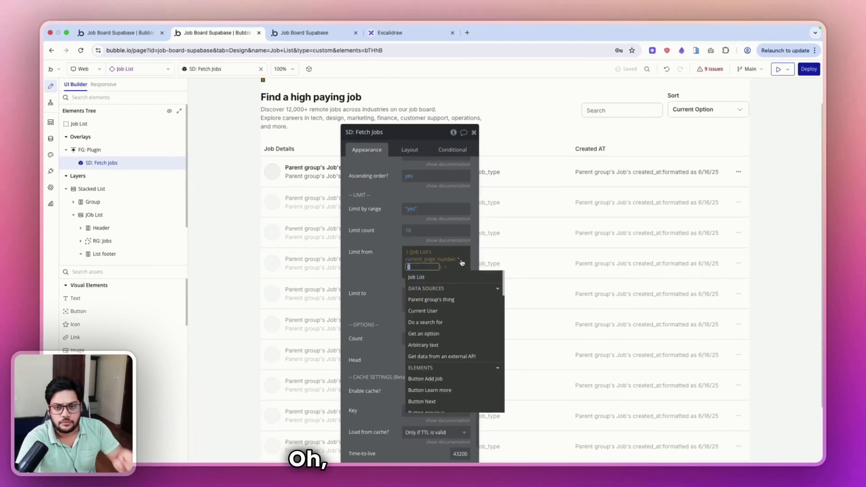
click(378, 266)
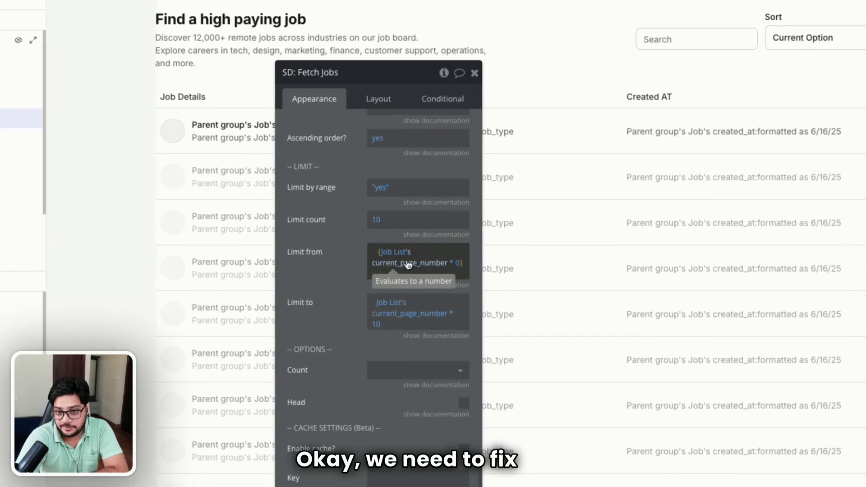
click(451, 265)
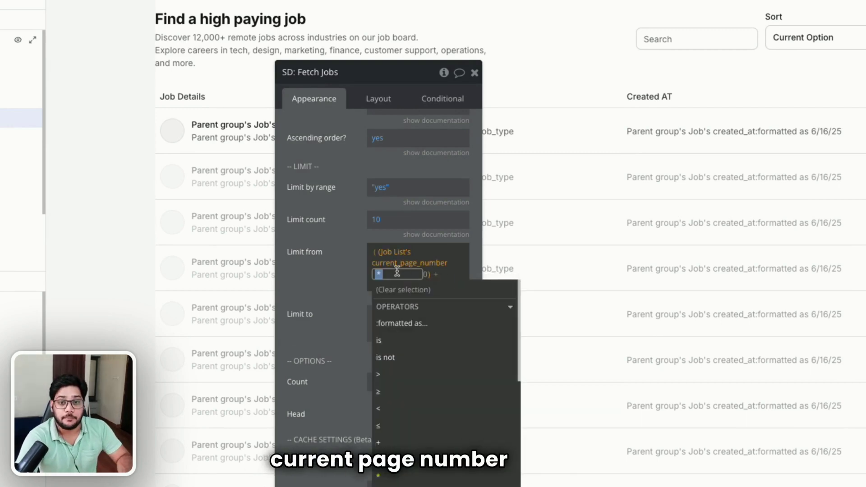
text(-)
click(383, 304)
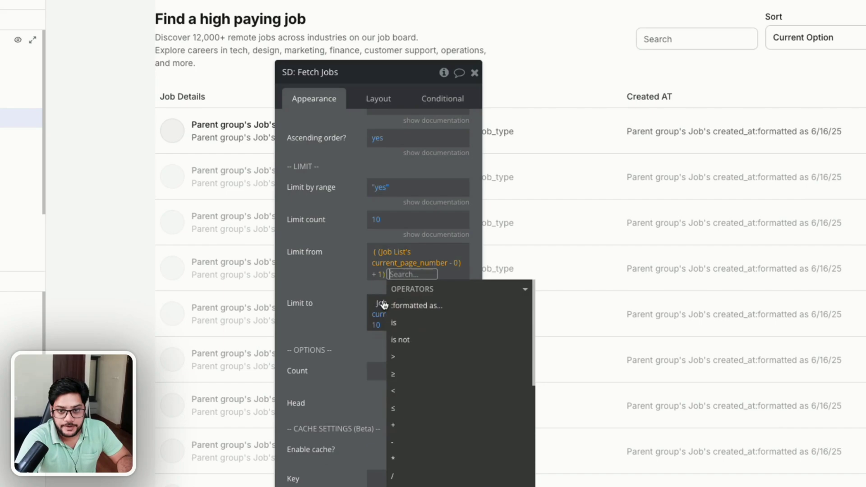
click(456, 263)
text(1)
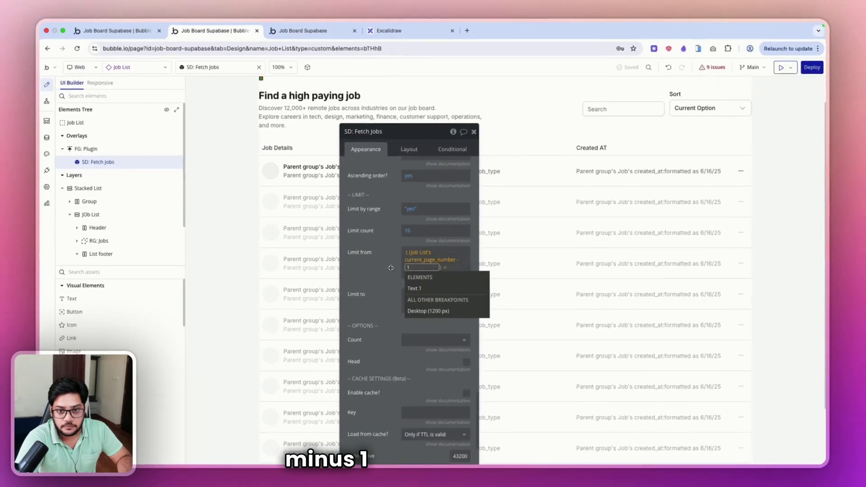
click(390, 268)
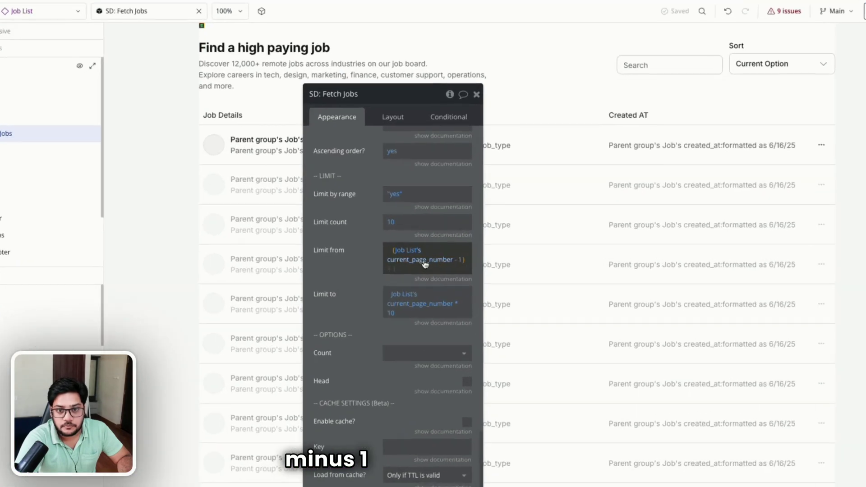
Make the Limit from expression multiply the bracketed page term by 10 in place of adding 1.
text(10)
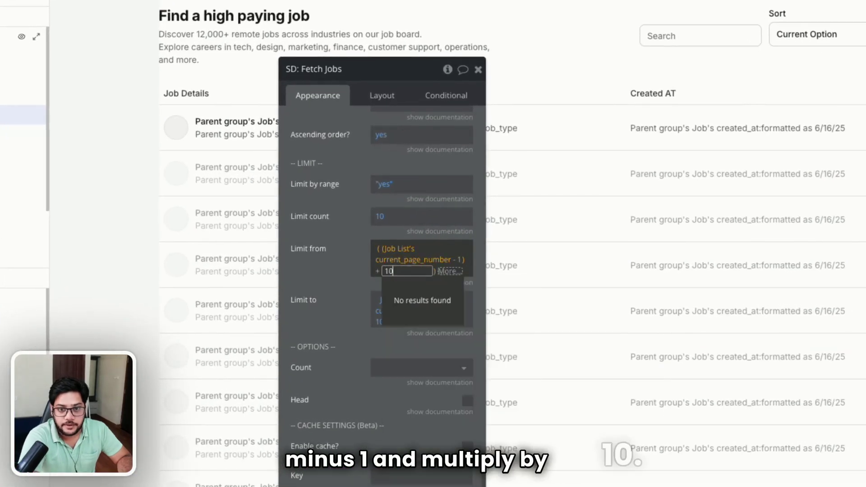
click(375, 276)
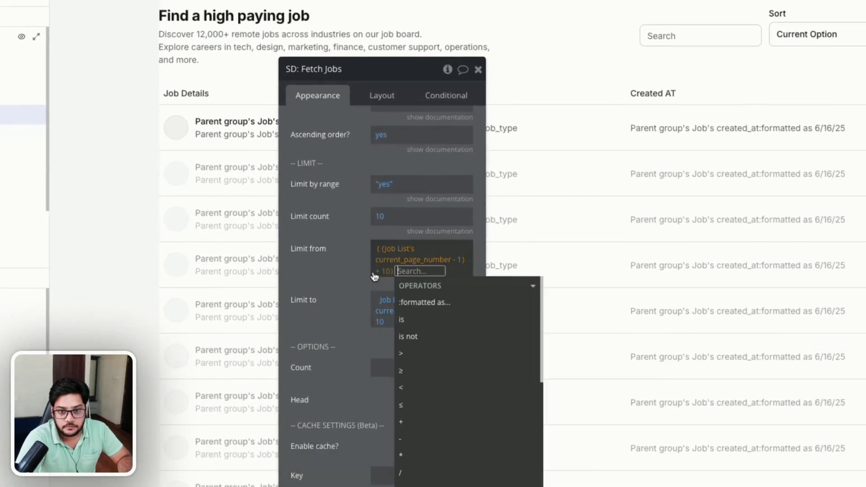
click(377, 273)
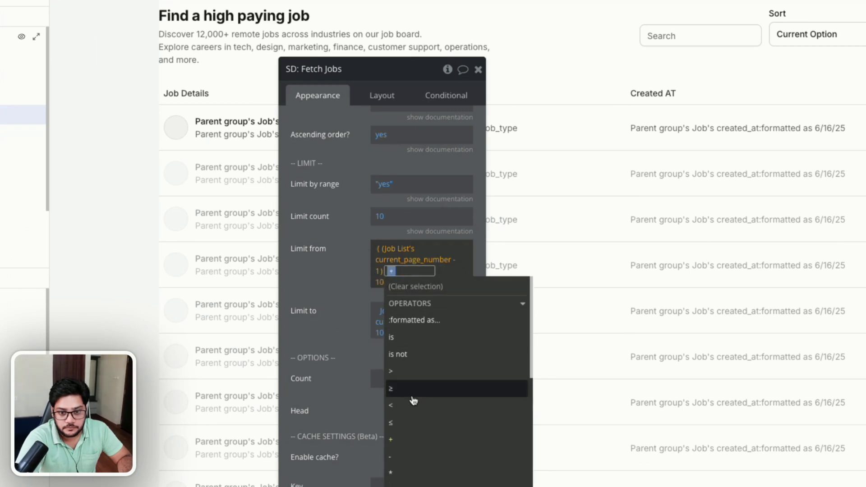
click(337, 273)
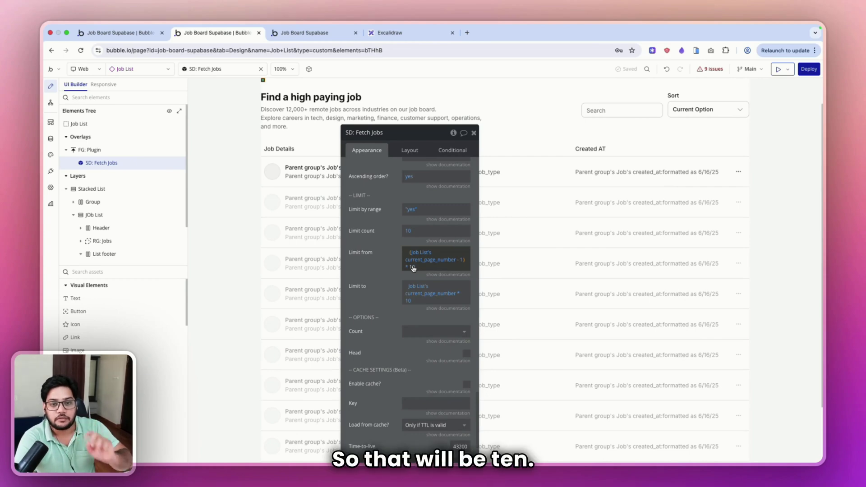
Append + 1 to the Limit from expression, after the multiplication by 10.
click(413, 269)
scroll(431, 343, down, 3)
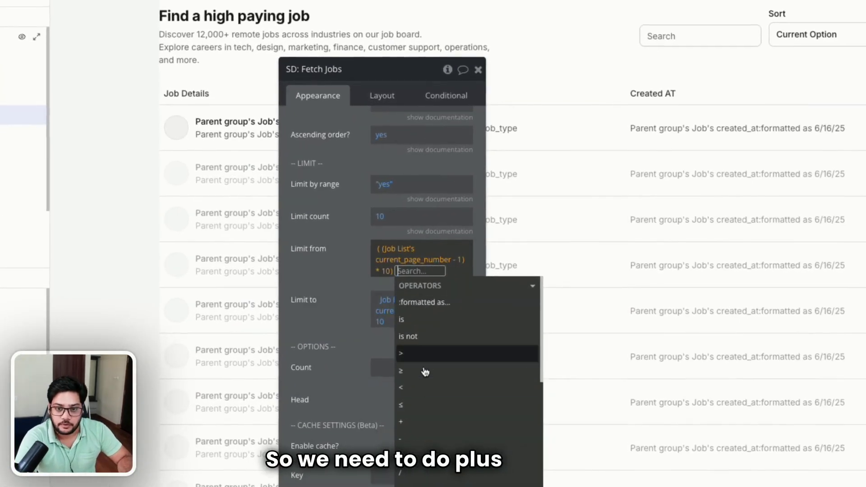
click(403, 423)
text(1)
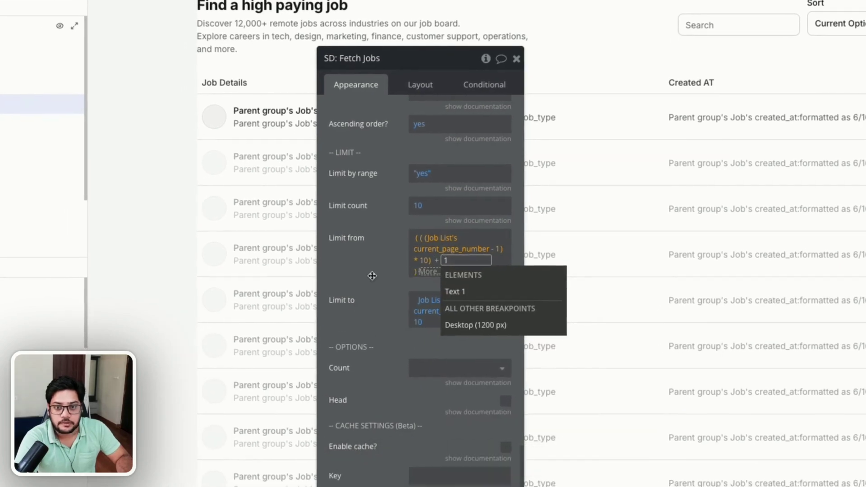
click(372, 275)
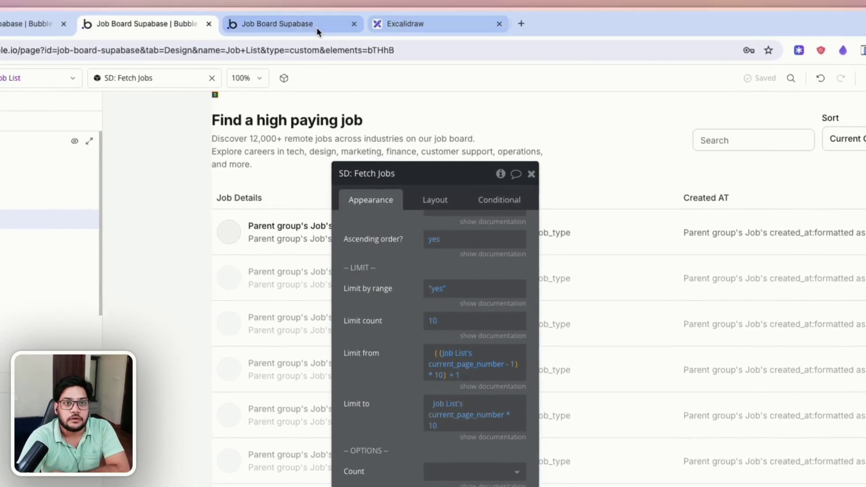
Reload the Job Board Supabase preview and examine the response of the job fetch request in the network log.
click(317, 29)
key(super+r)
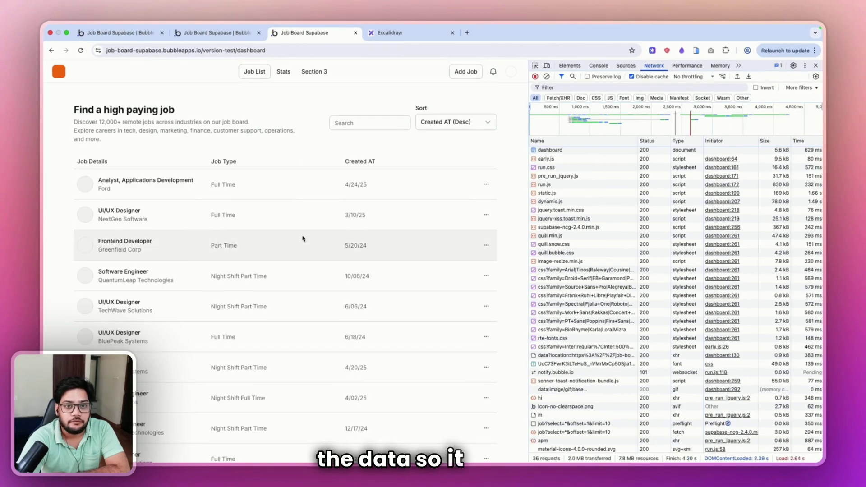
scroll(302, 239, down, 2)
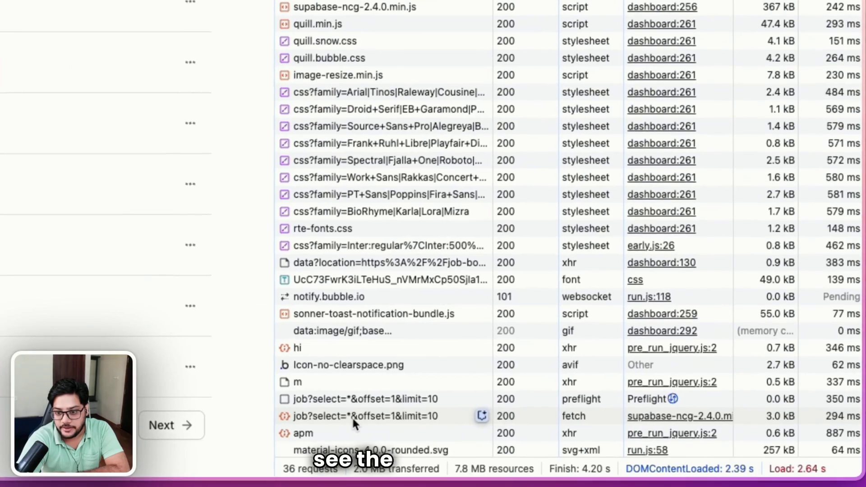
click(567, 432)
scroll(670, 221, down, 10)
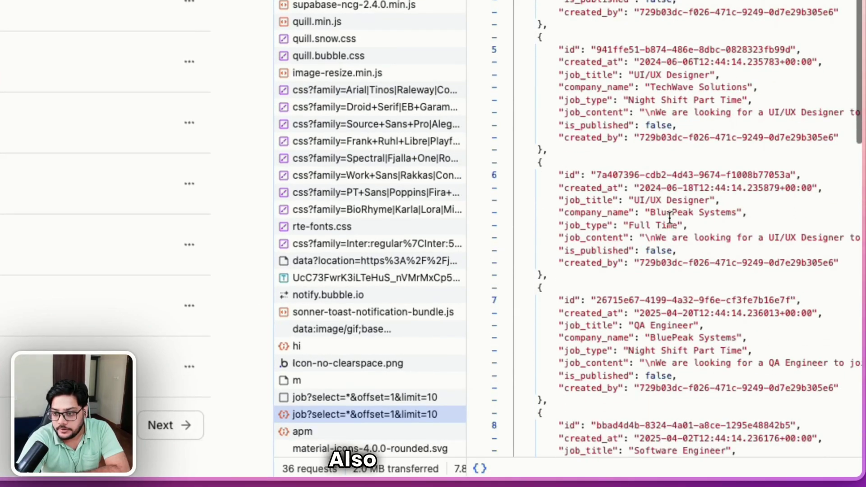
scroll(670, 218, down, 5)
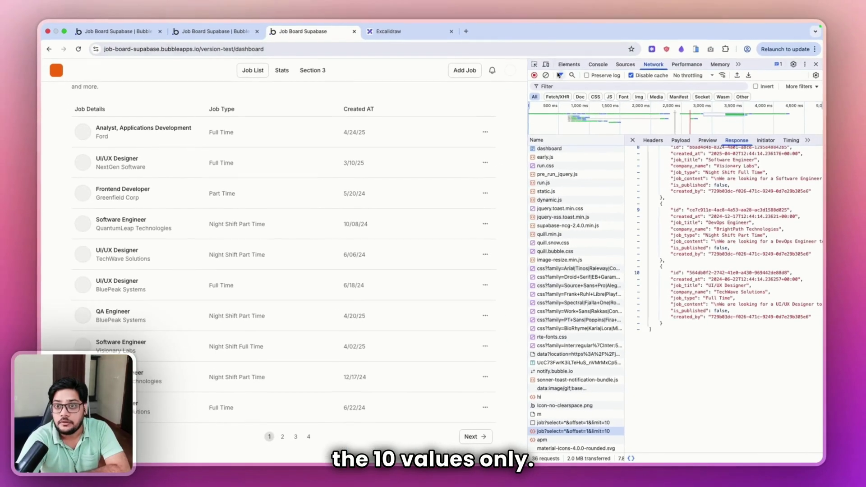
Clear the network log, advance the job list one page, and examine the response of the offset=11 job fetch request.
click(535, 59)
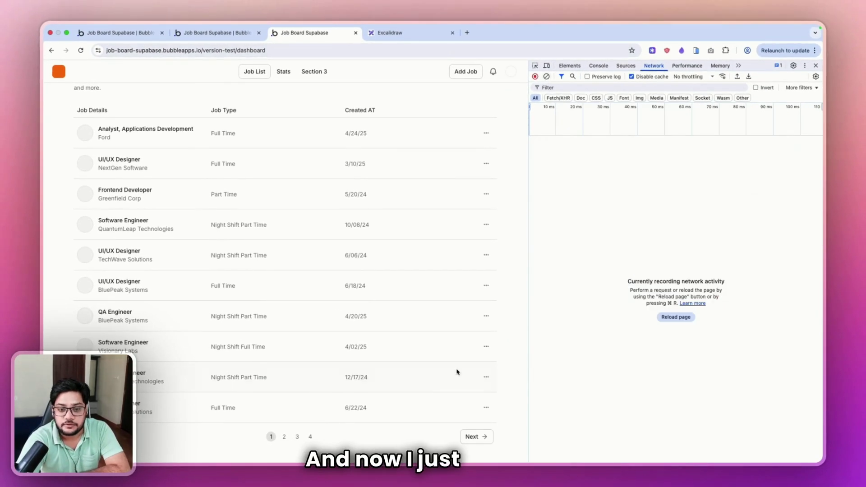
click(464, 443)
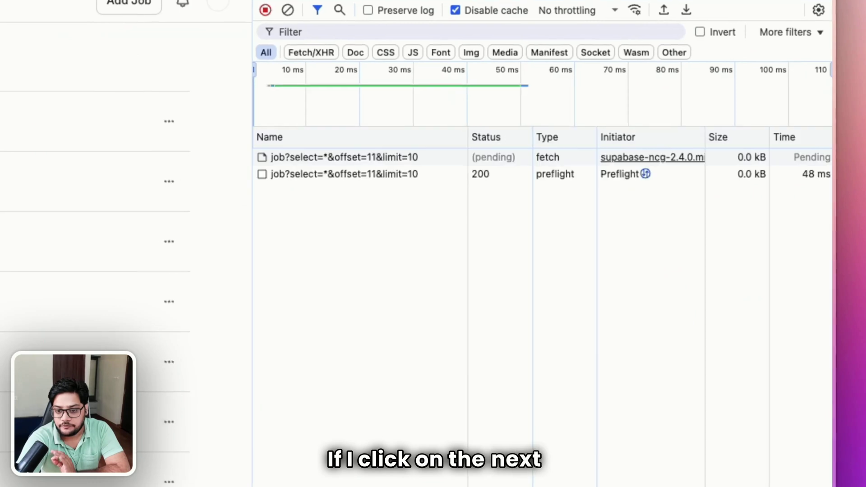
click(352, 175)
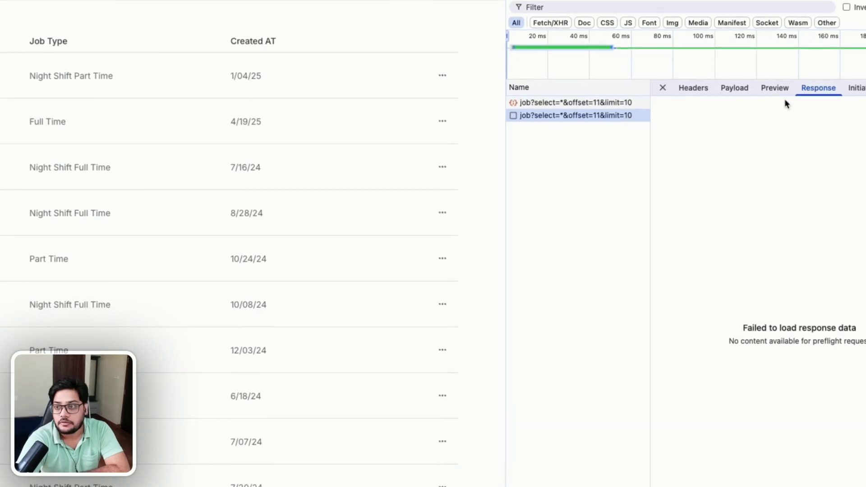
click(573, 104)
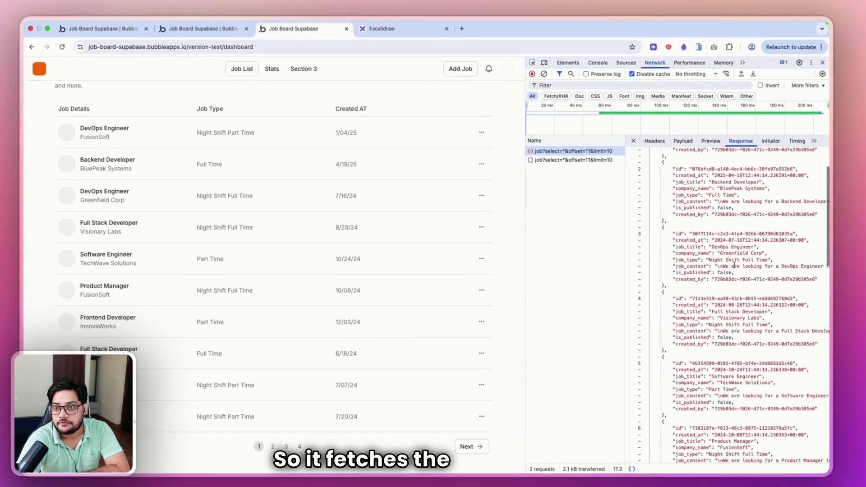
scroll(729, 301, up, 1)
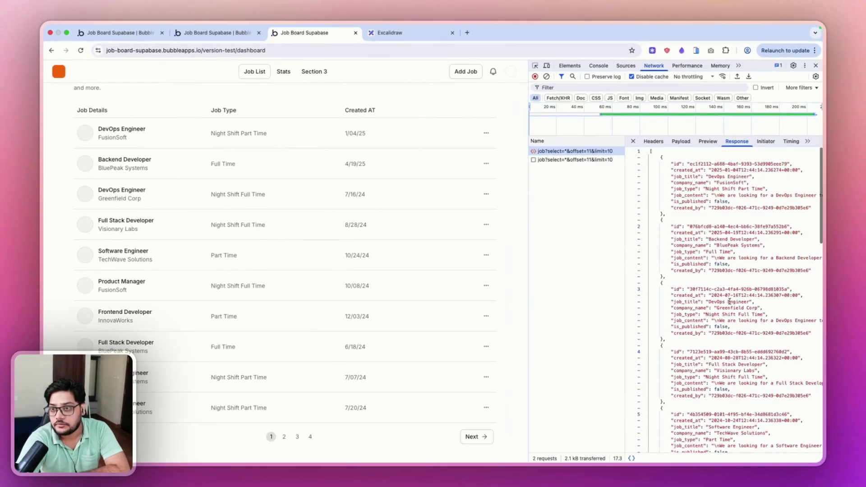
Advance the job list one more page and examine the response of the offset=21 job fetch request.
click(474, 437)
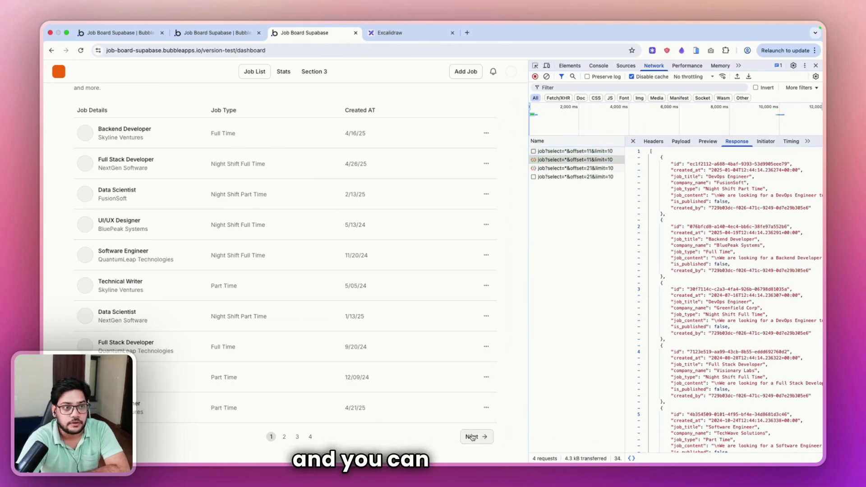
click(599, 168)
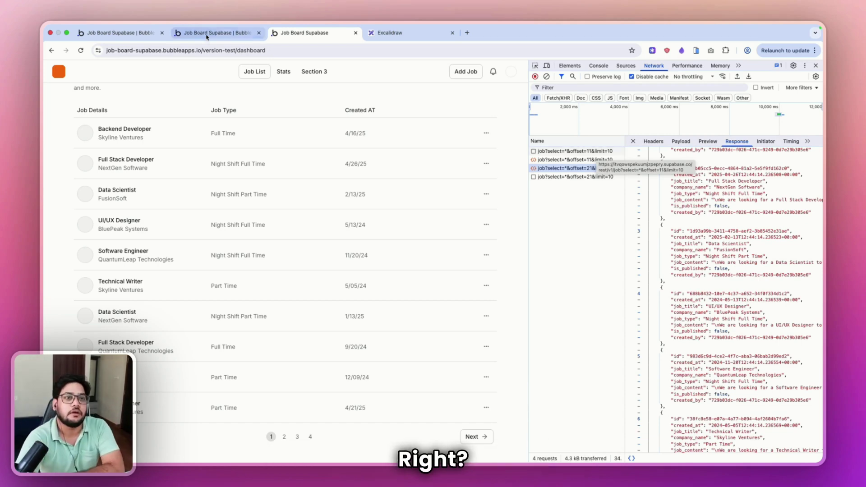
click(187, 33)
click(333, 32)
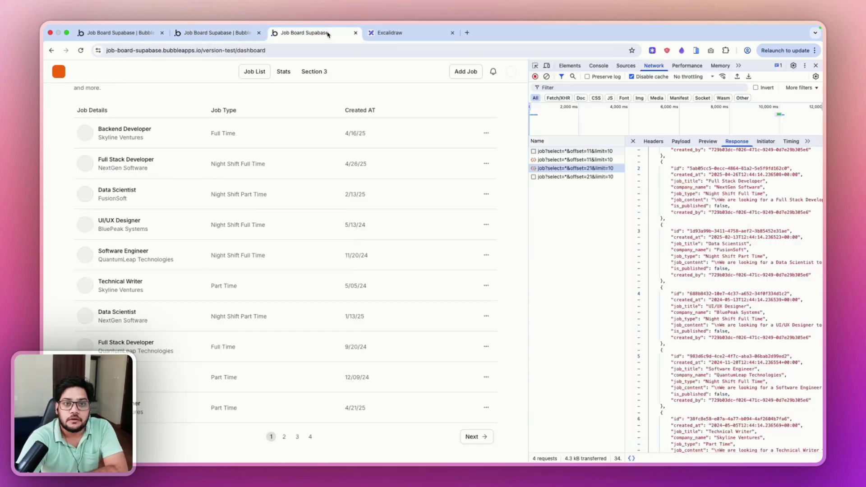
scroll(425, 159, up, 2)
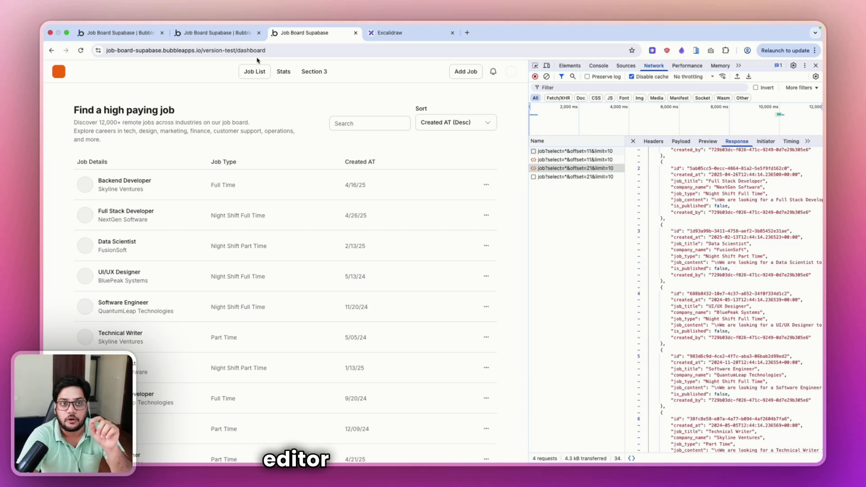
Switch to the Bubble editor, select Job Sort Dropdown A on the Job List page, and duplicate the editor's browser tab.
click(237, 34)
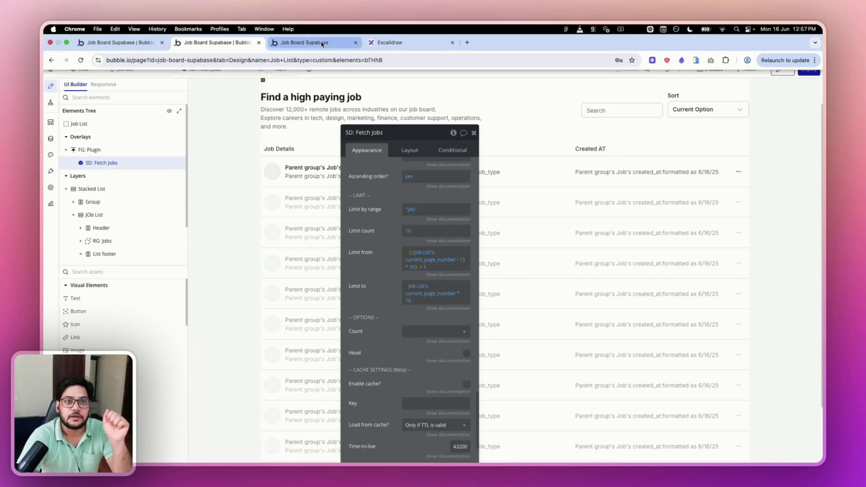
click(693, 108)
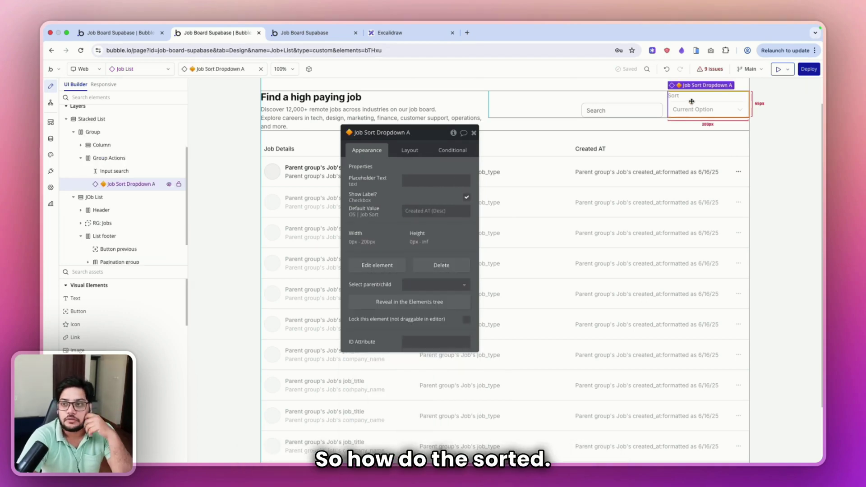
right_click(219, 33)
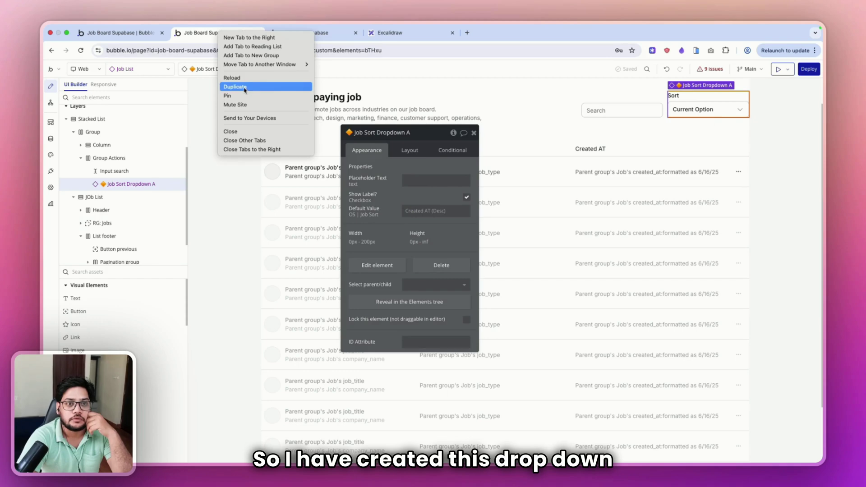
click(244, 88)
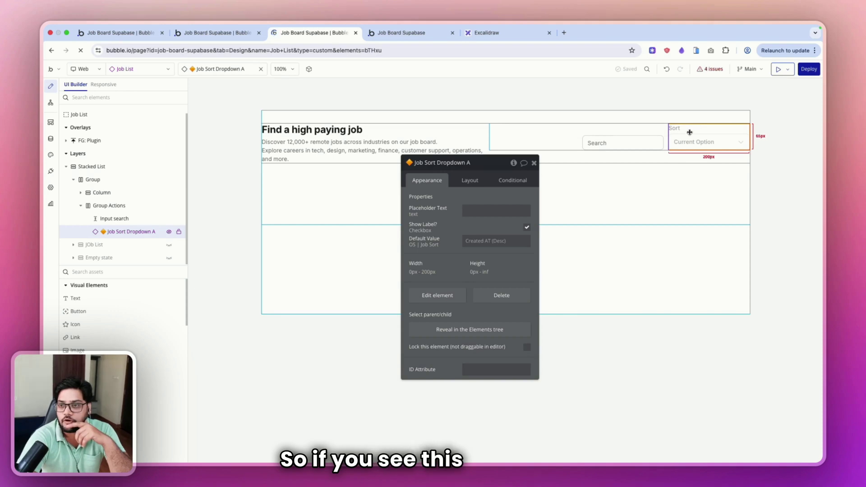
Open the Job Sort Dropdown reusable element and inspect its dropdown button and the repeating group in its menu.
right_click(690, 132)
click(715, 160)
double_click(490, 126)
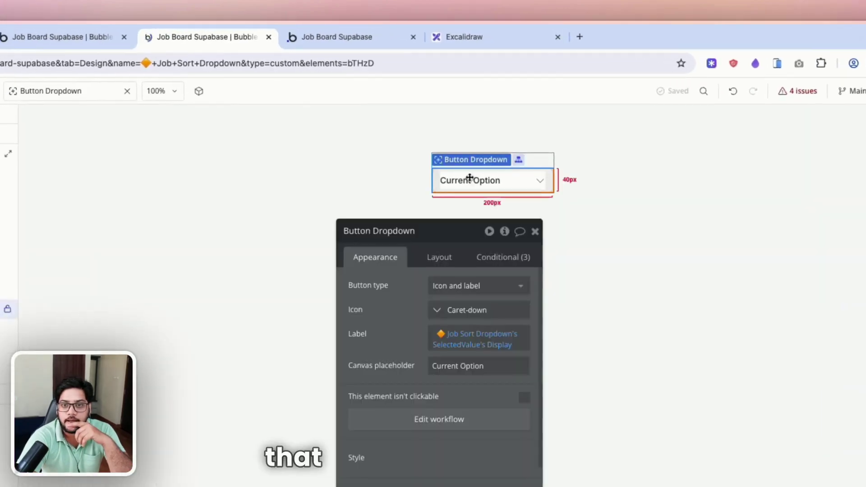
click(235, 150)
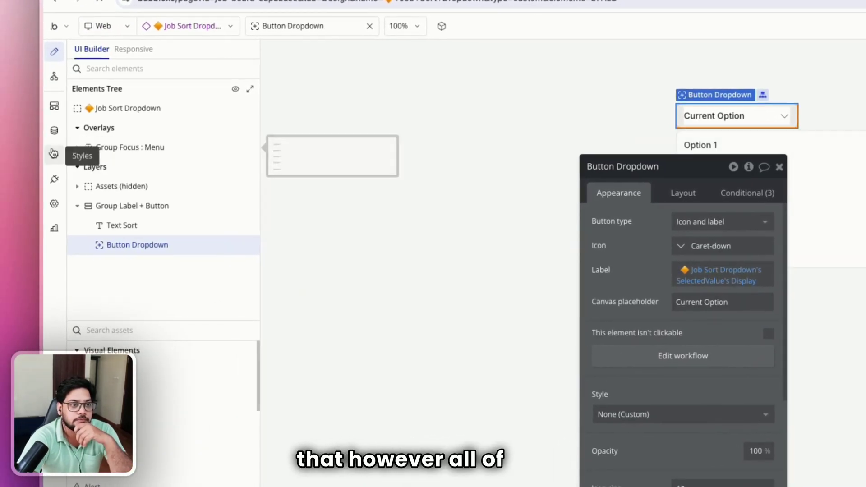
click(86, 147)
click(139, 169)
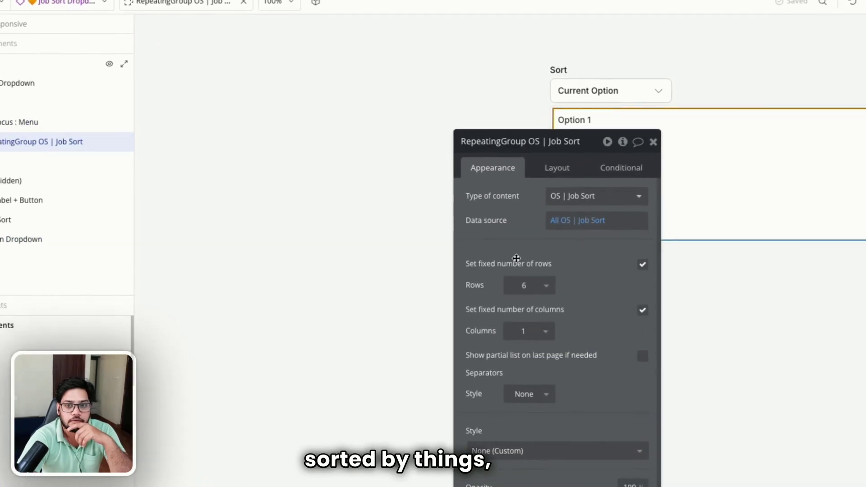
Open the OS | Job Sort option set and examine its column_name and is_ascending attributes and its sort options.
click(48, 117)
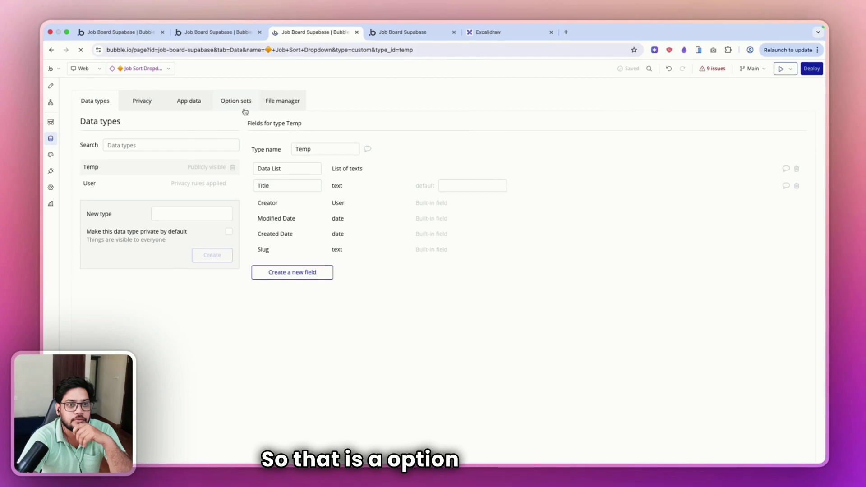
click(244, 110)
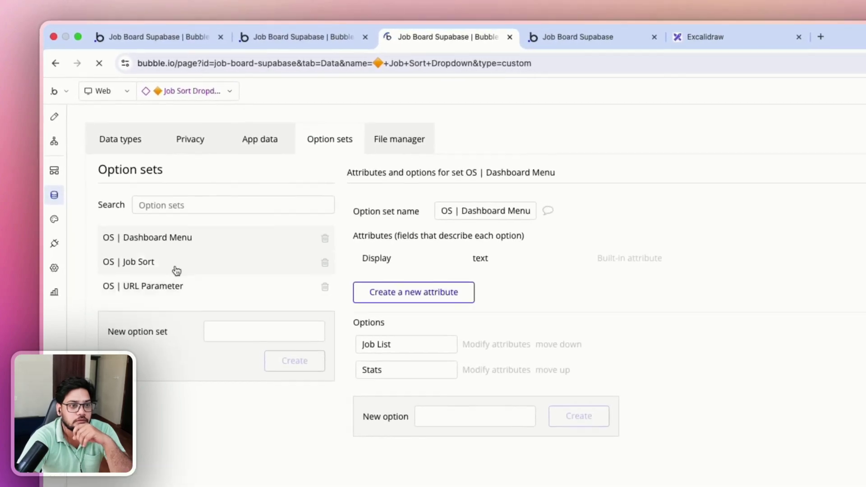
click(175, 266)
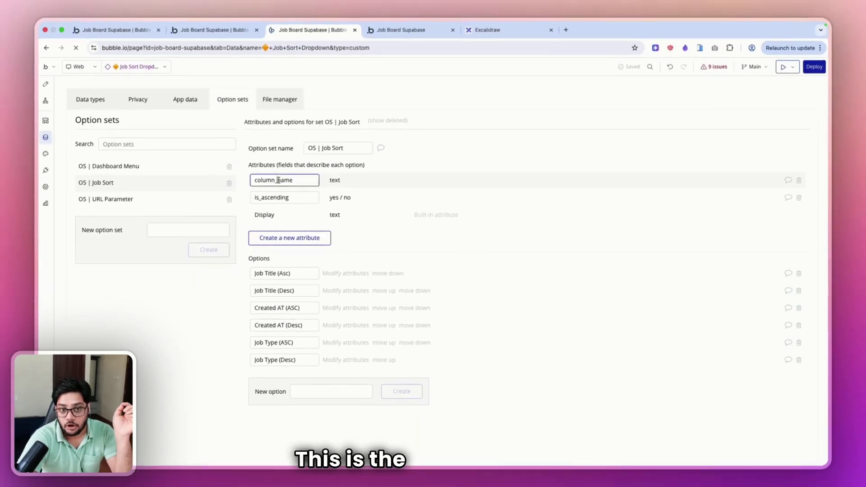
double_click(279, 180)
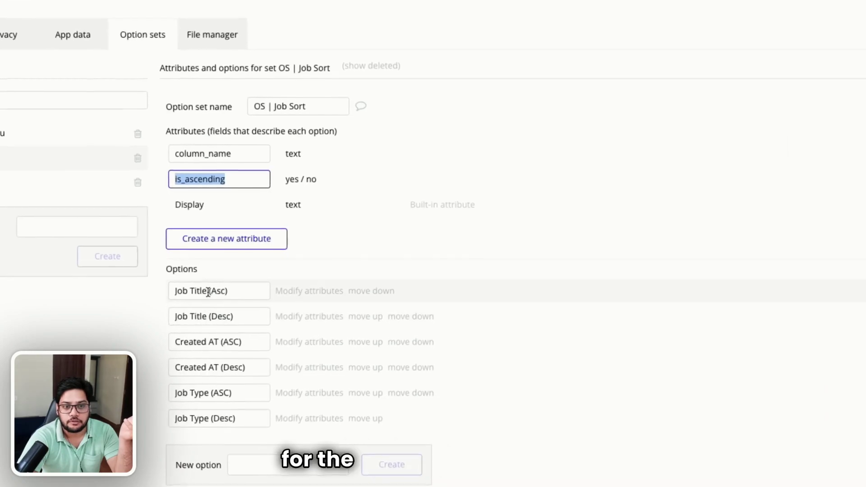
double_click(280, 273)
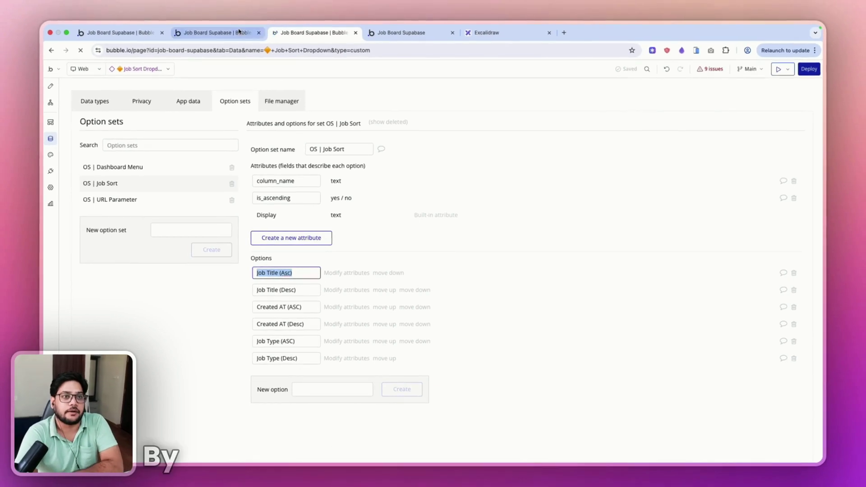
In SD: Fetch Jobs on the Job List page, set Ordering 1's Order by to Job Sort Dropdown A's SelectedValue's column_name.
click(239, 33)
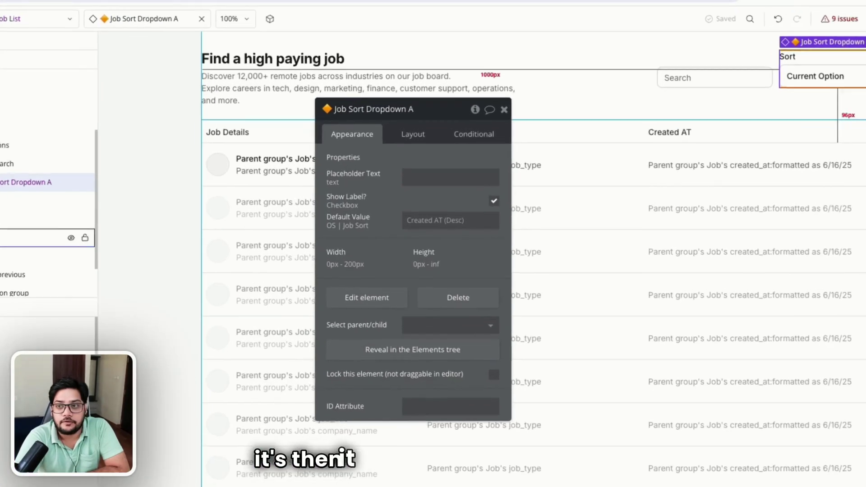
scroll(141, 146, up, 3)
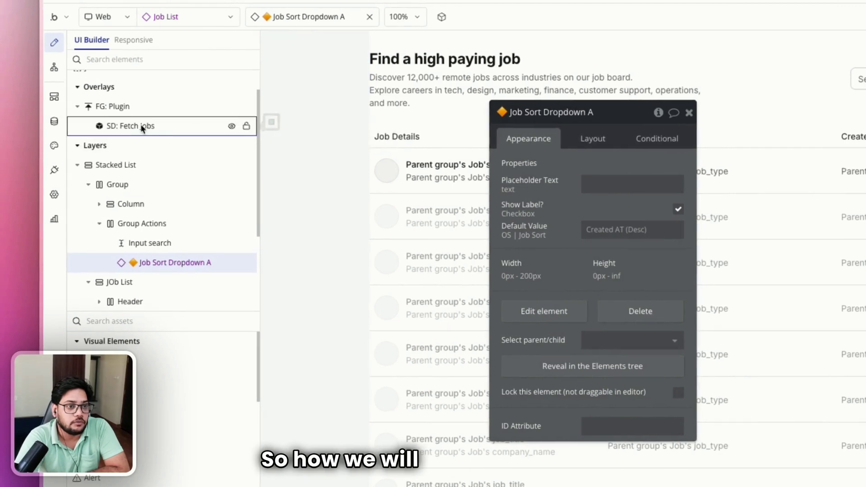
click(140, 115)
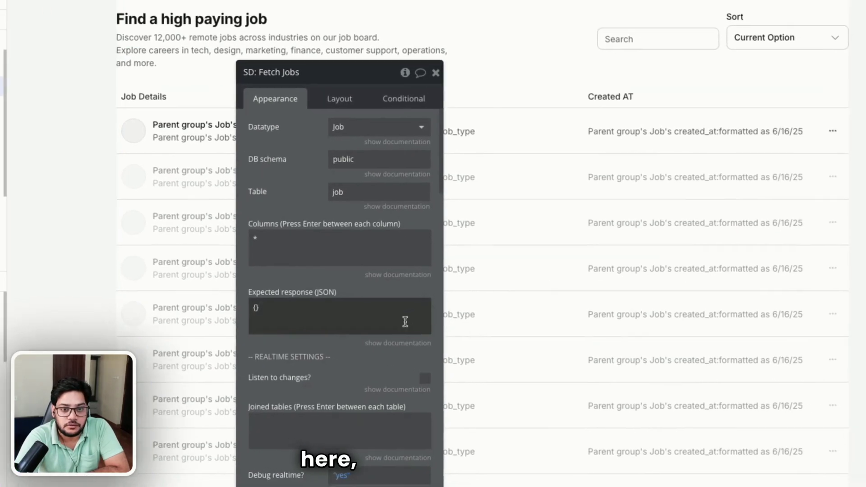
scroll(535, 345, down, 10)
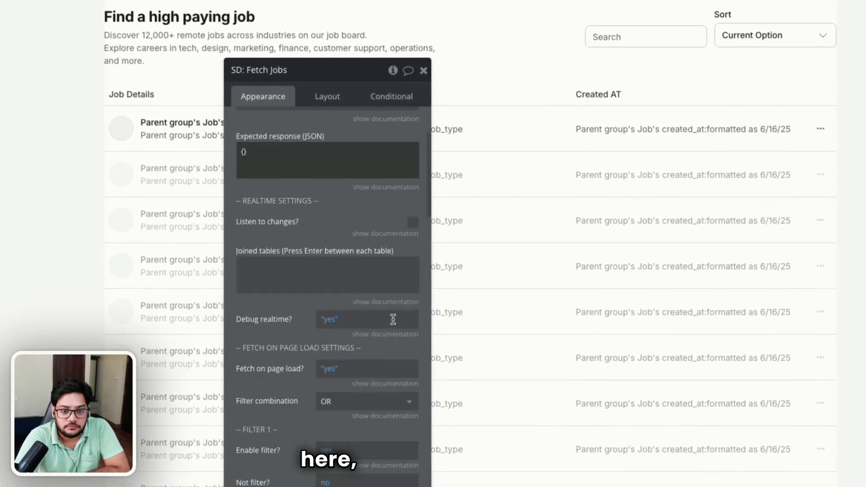
scroll(393, 319, down, 15)
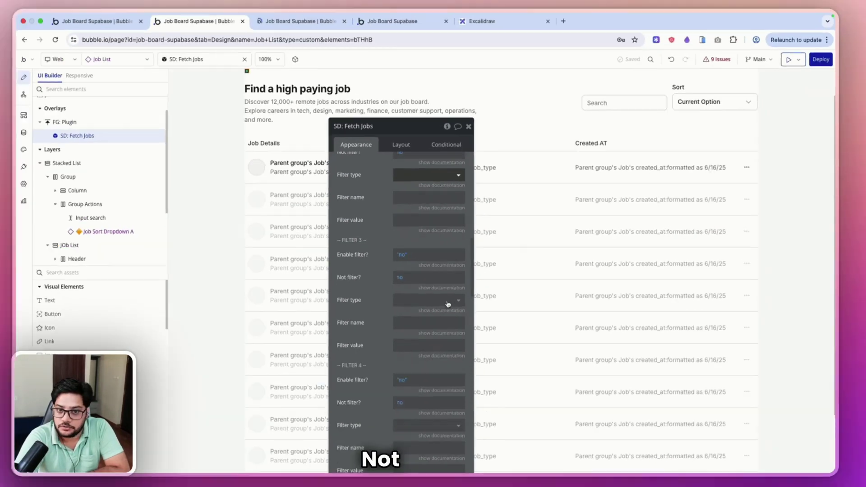
scroll(454, 302, down, 5)
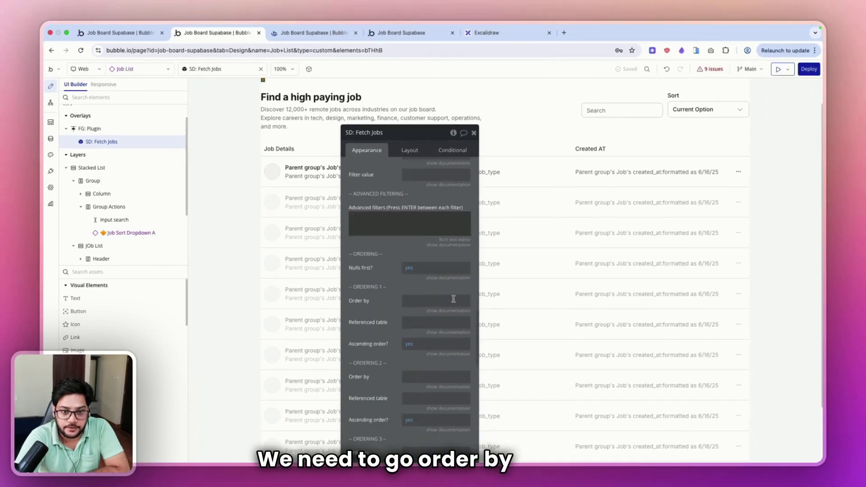
scroll(401, 260, down, 1)
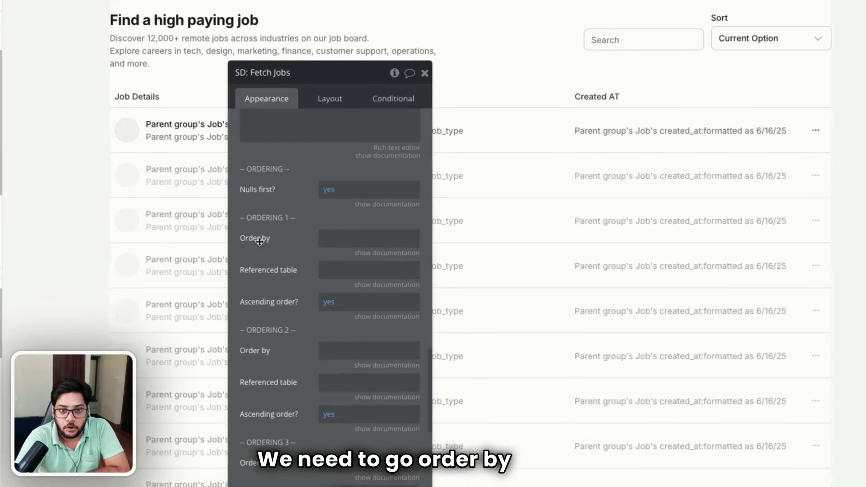
click(369, 254)
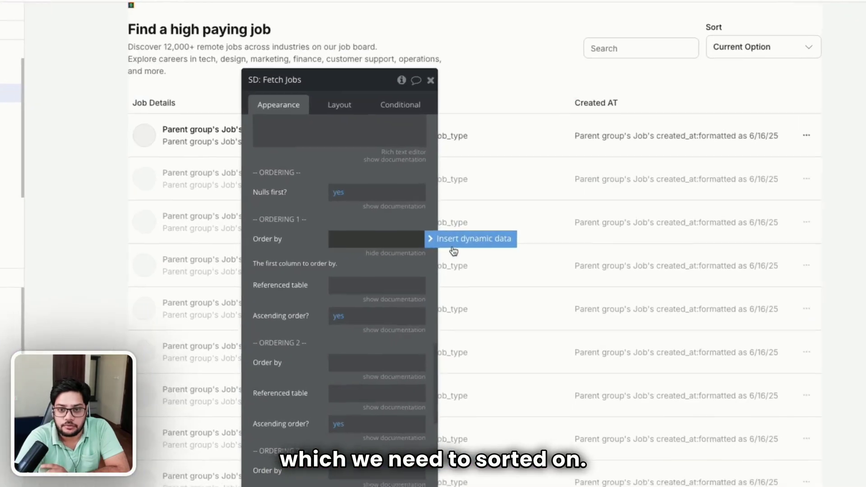
click(414, 244)
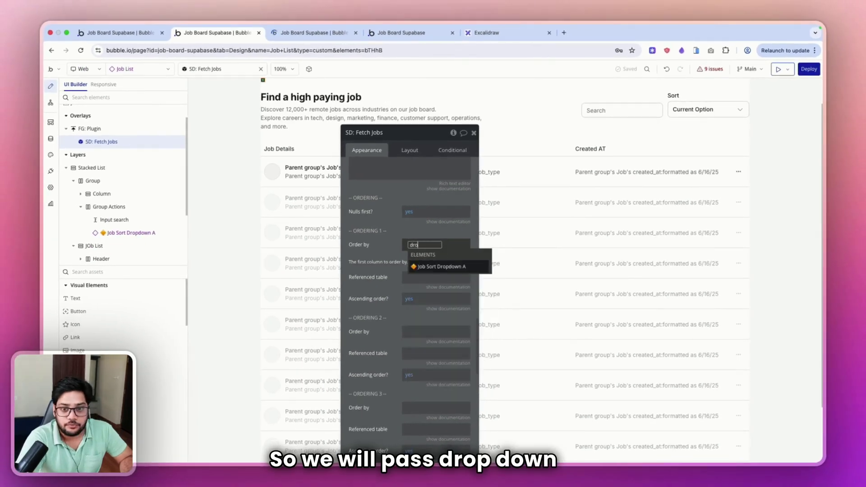
text(dro)
click(439, 267)
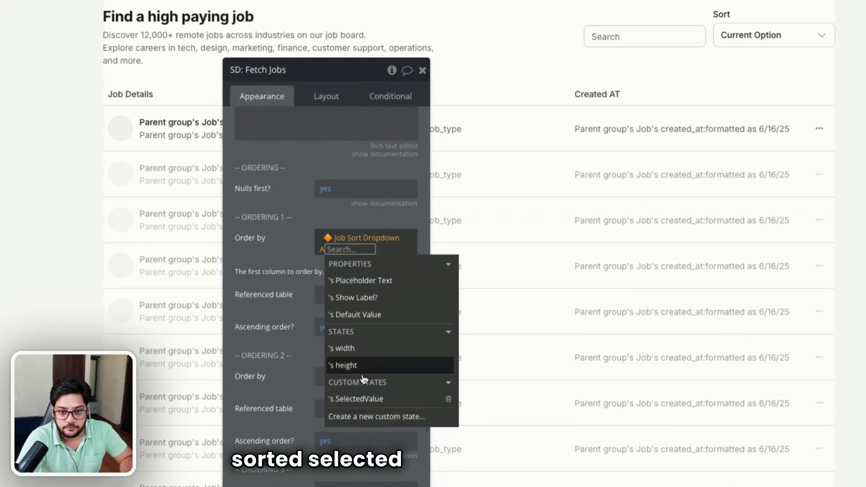
click(359, 399)
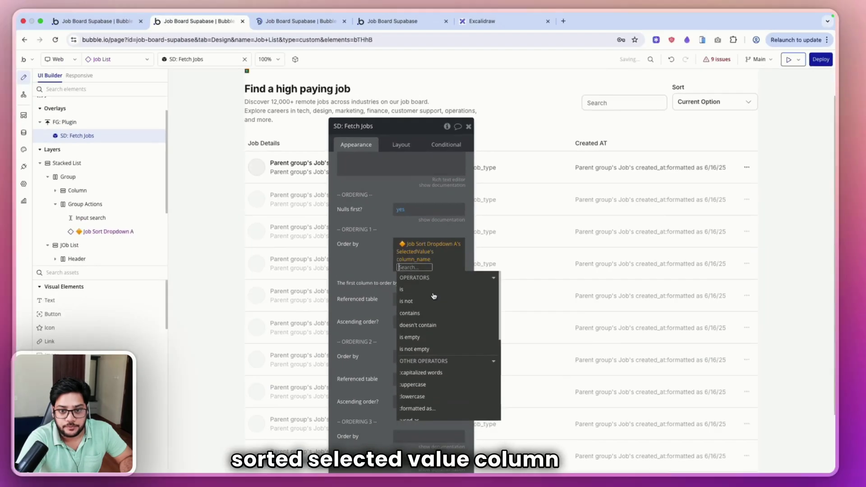
click(370, 305)
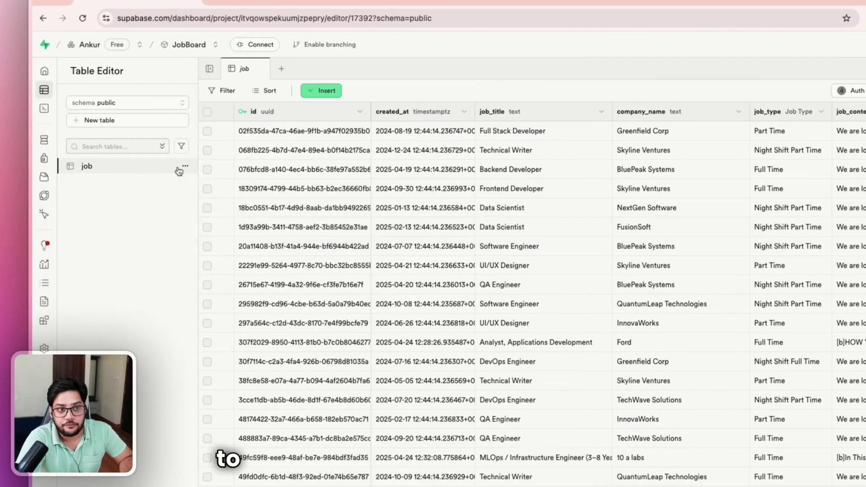
Copy the job table's name from the Supabase table editor and set Ordering 1's Referenced table to job.
click(185, 166)
click(205, 183)
key(ctrl+Left)
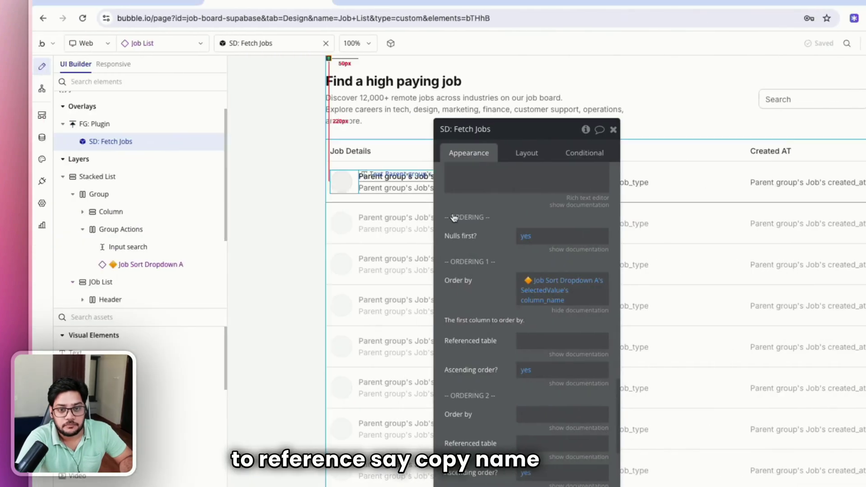
click(529, 341)
key(super+v)
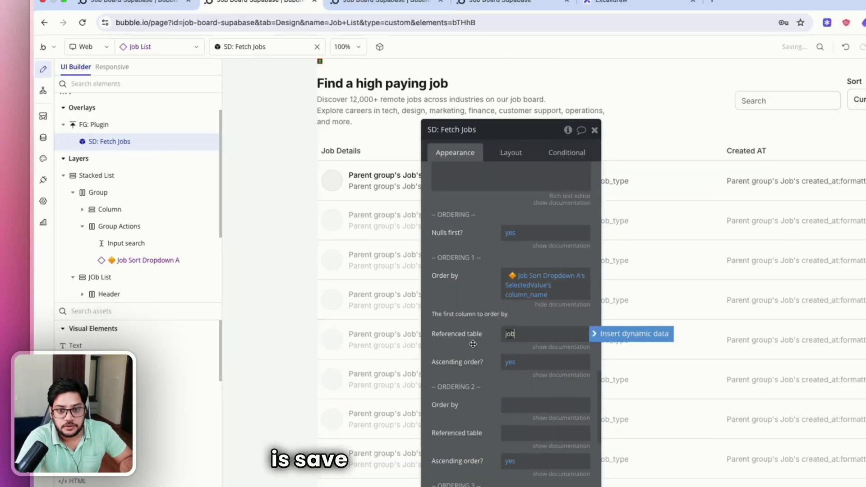
Set Ordering 1's Ascending order in SD: Fetch Jobs to Job Sort Dropdown A's SelectedValue's is_ascending.
scroll(526, 294, down, 2)
click(409, 235)
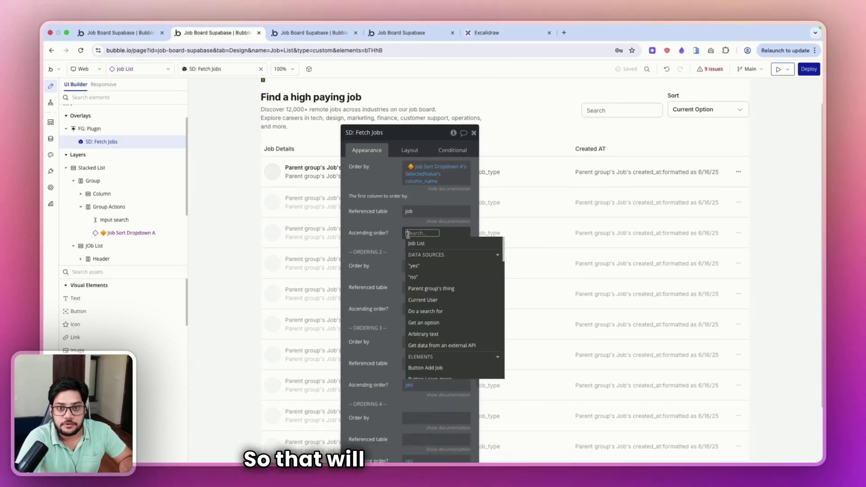
text(jon)
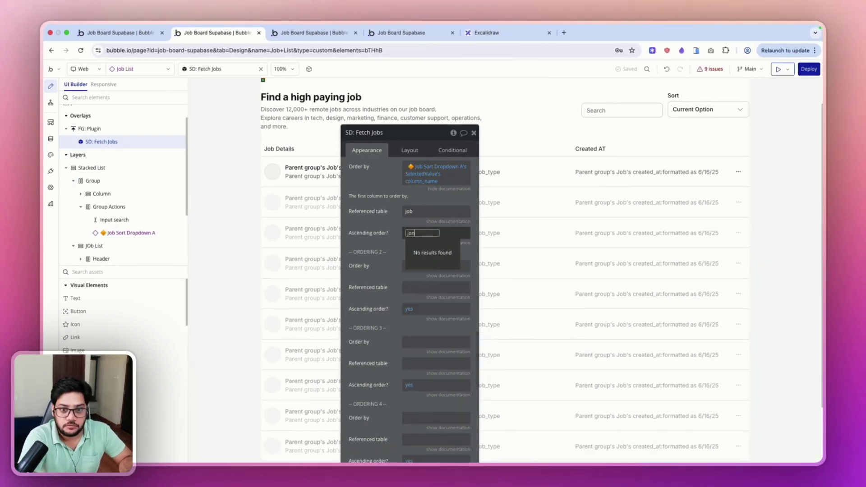
key(BackSpace)
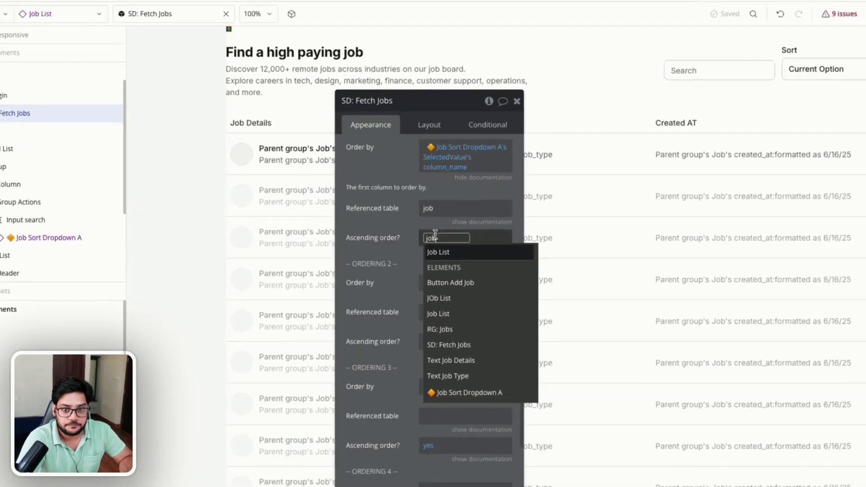
click(436, 346)
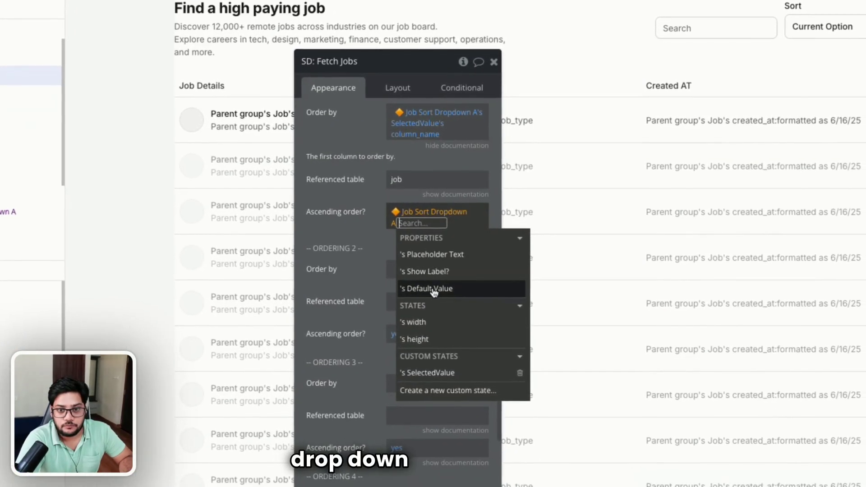
click(427, 372)
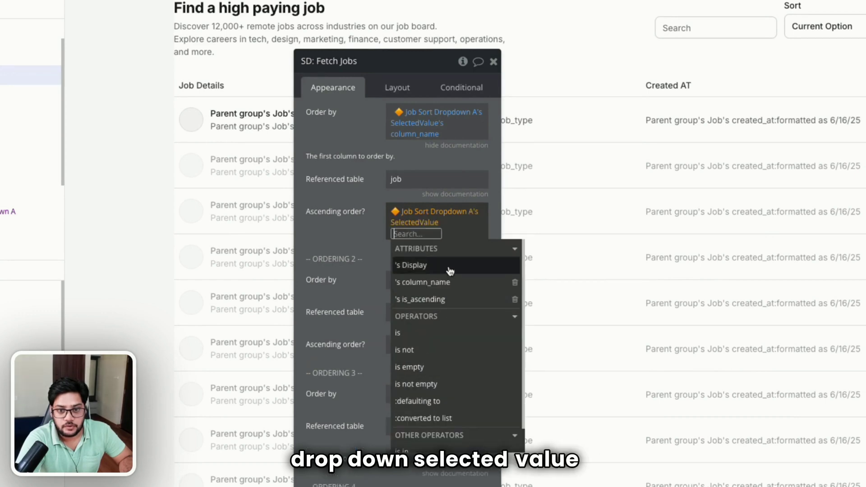
click(437, 300)
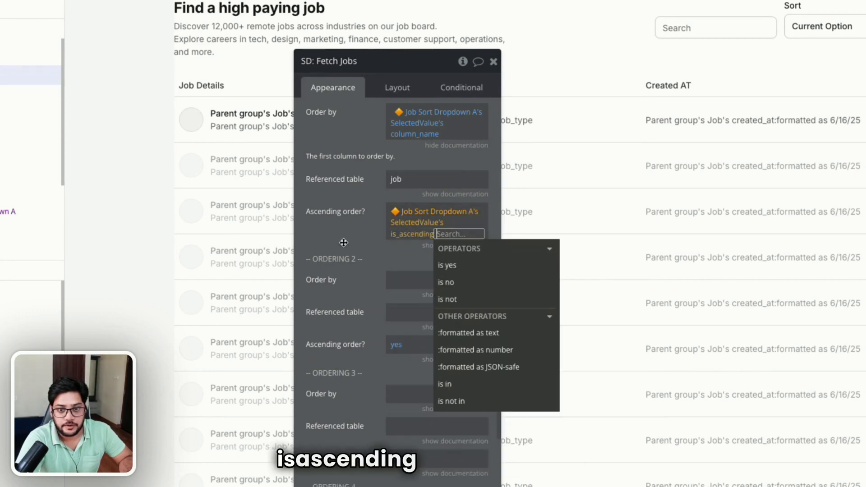
click(343, 243)
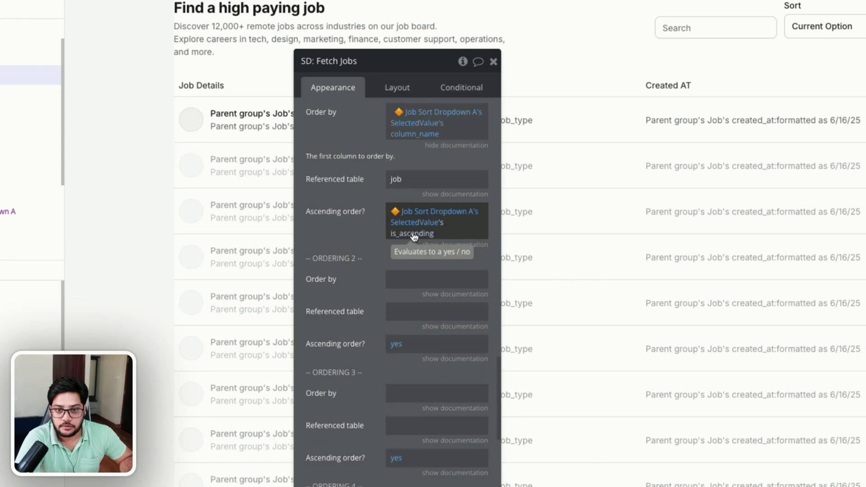
scroll(414, 237, up, 1)
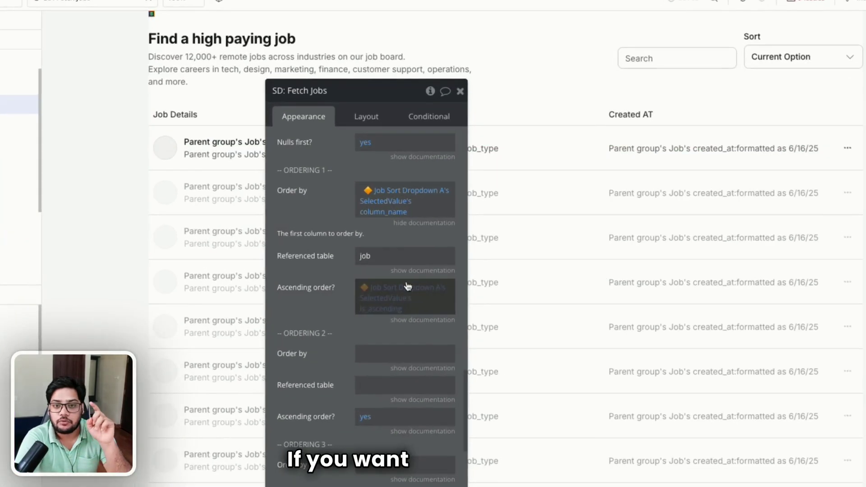
mouse_move(435, 267)
scroll(436, 267, down, 1)
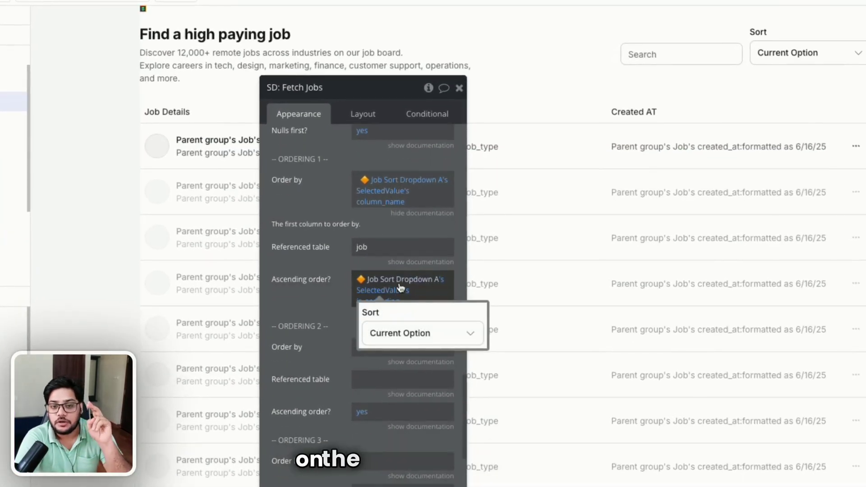
Clear Ordering 1's Referenced table in SD: Fetch Jobs and look through the element's remaining settings.
scroll(401, 287, down, 2)
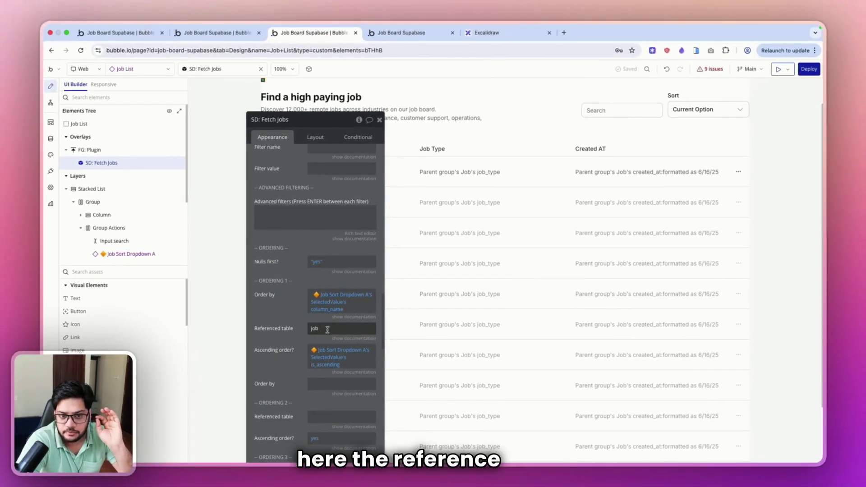
click(327, 330)
key(BackSpace)
key(BackSpace)
key(BackSpace)
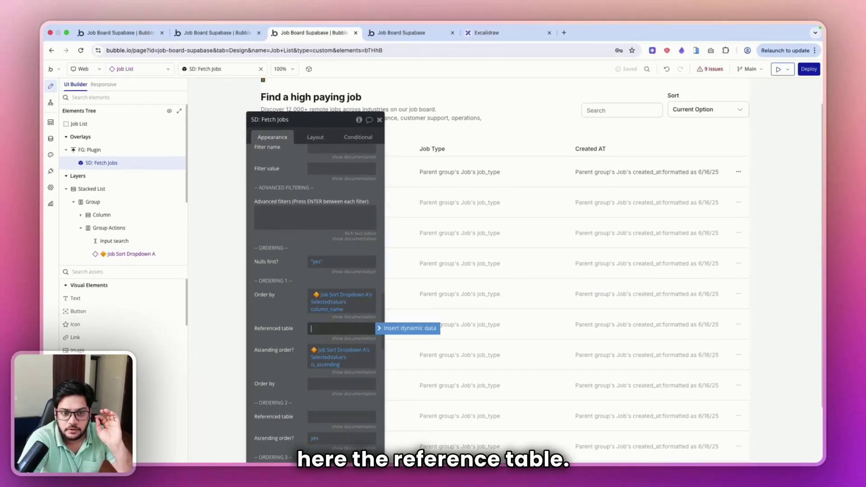
click(290, 303)
scroll(289, 300, up, 12)
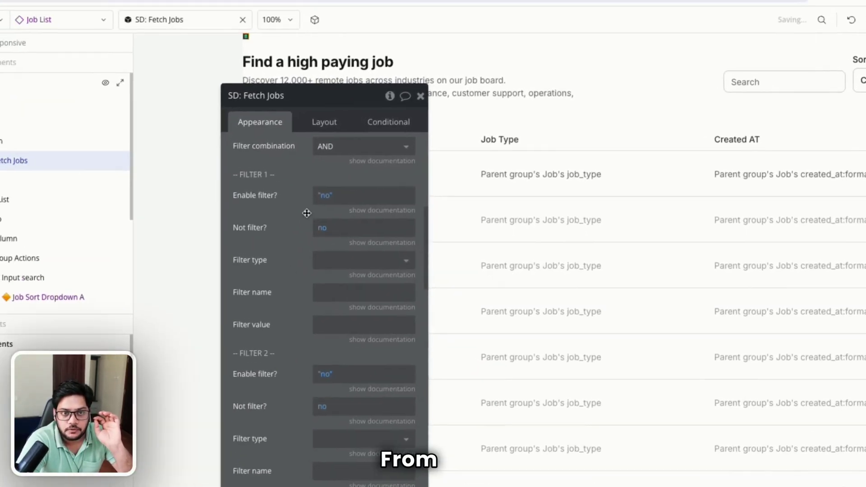
scroll(255, 166, up, 10)
scroll(273, 182, down, 15)
scroll(324, 232, down, 15)
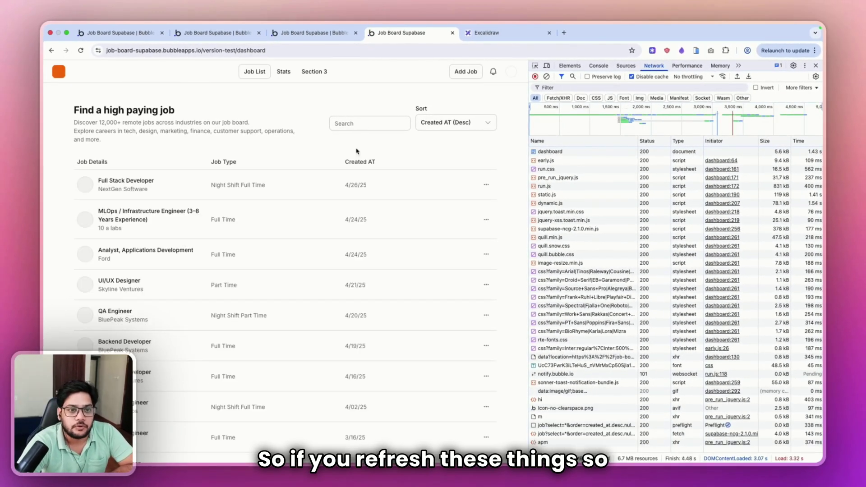
Test the sort dropdown in the job board preview with Job Title (Asc) and Job Title (Desc).
click(456, 122)
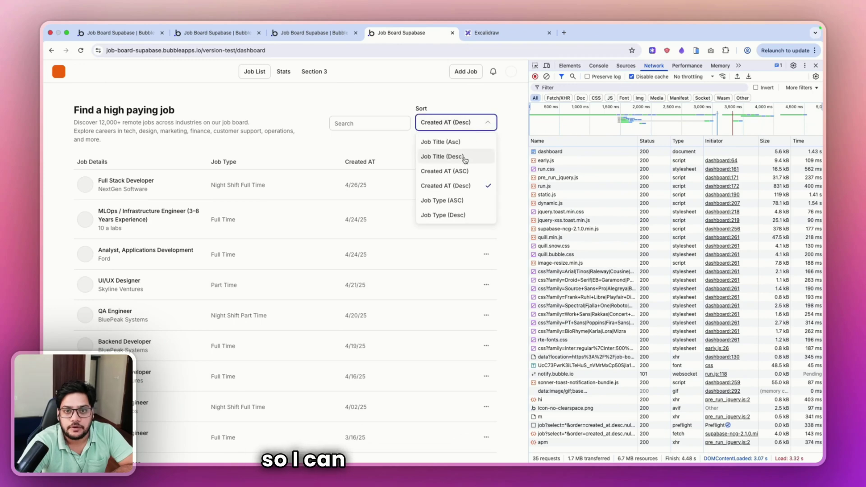
click(446, 142)
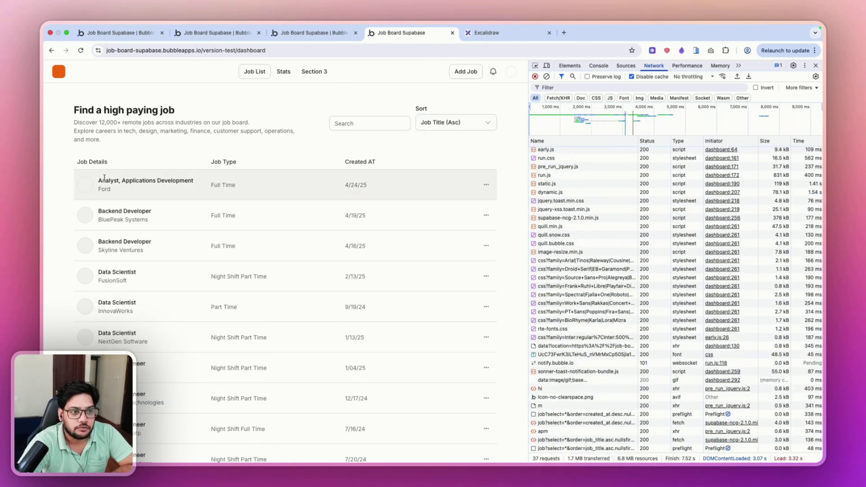
click(456, 122)
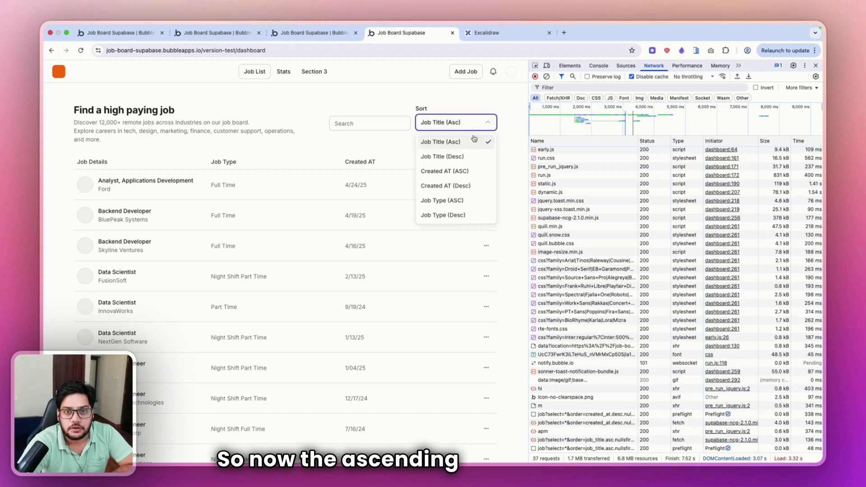
click(459, 157)
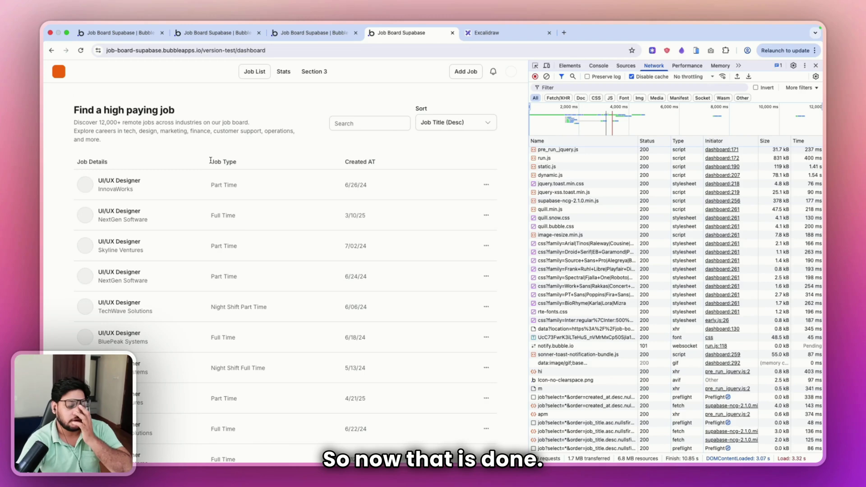
click(367, 121)
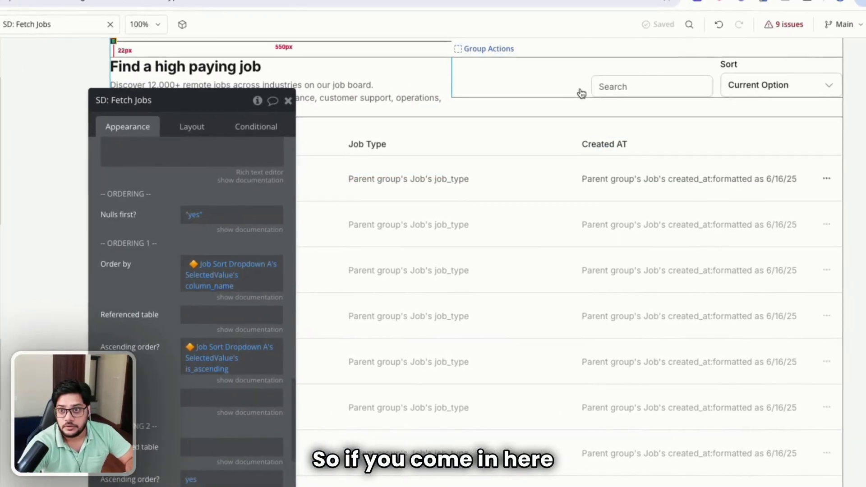
Back in the Bubble editor, set SD: Fetch Jobs' Filter 1 to be enabled when Input search's value is not empty.
click(862, 79)
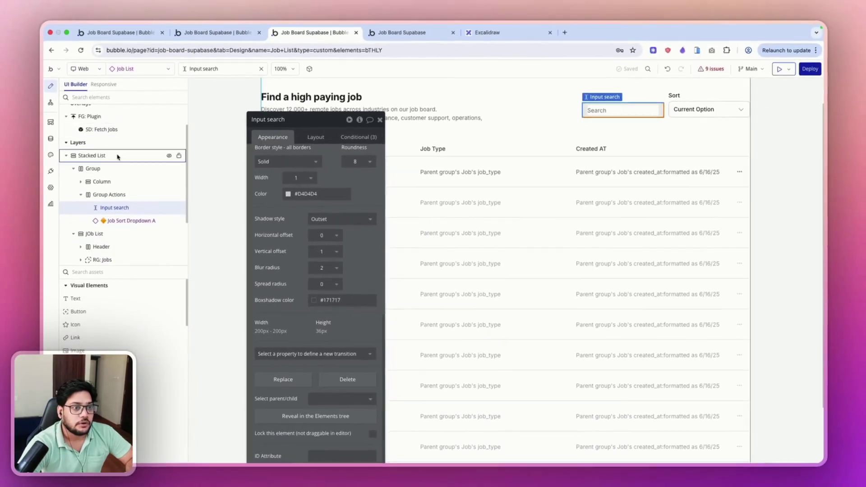
scroll(118, 157, up, 2)
click(110, 163)
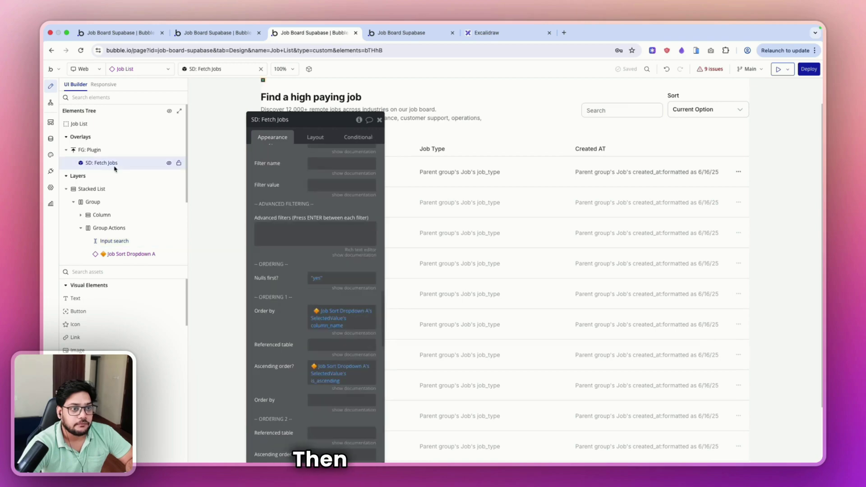
scroll(323, 194, up, 15)
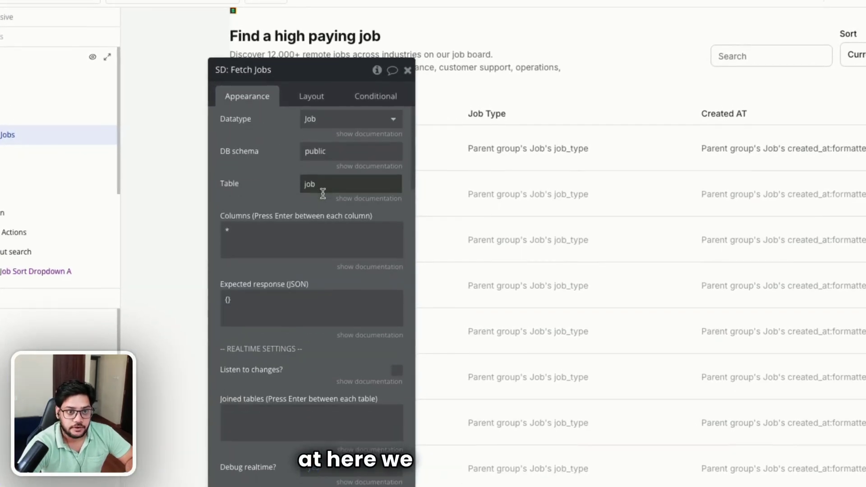
scroll(323, 194, down, 8)
scroll(323, 194, up, 3)
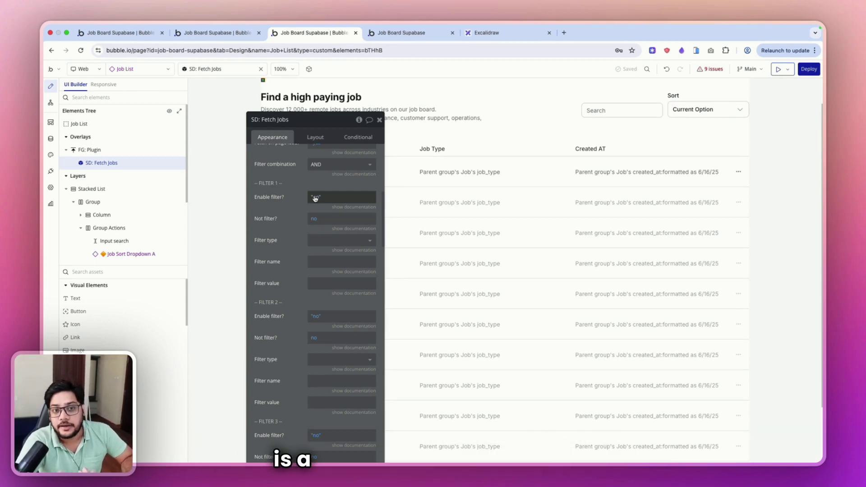
click(315, 198)
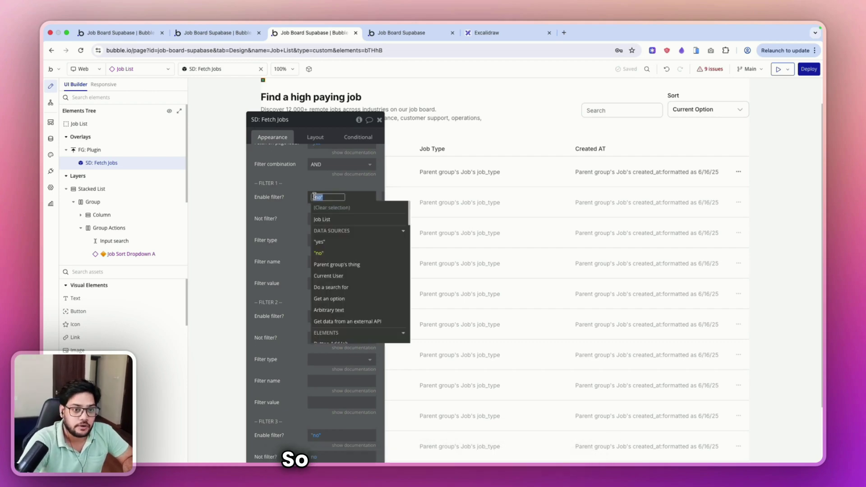
text(inpu)
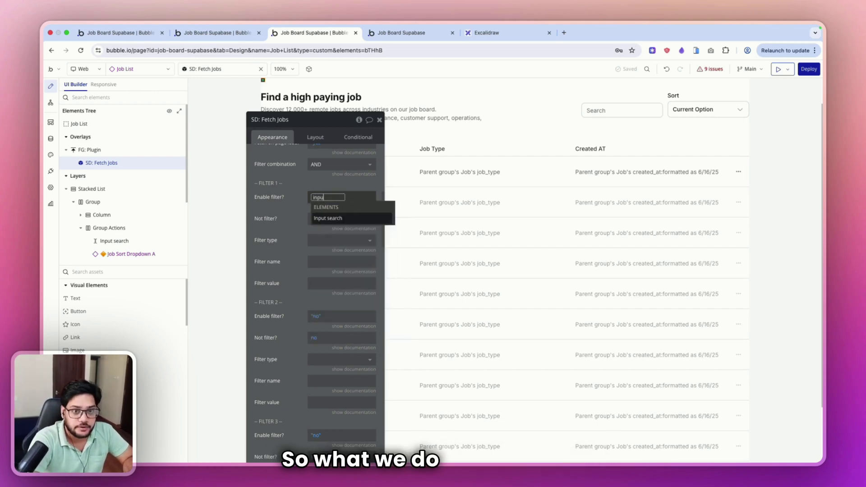
click(347, 218)
click(365, 219)
text(is)
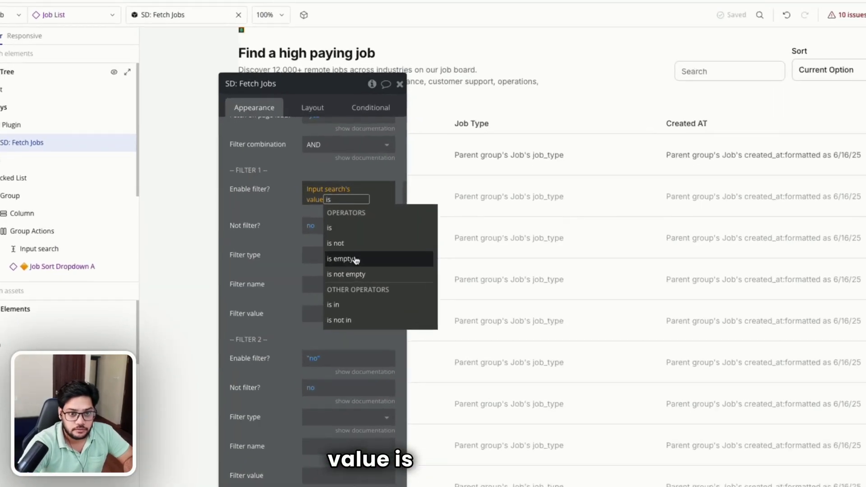
click(346, 261)
click(283, 209)
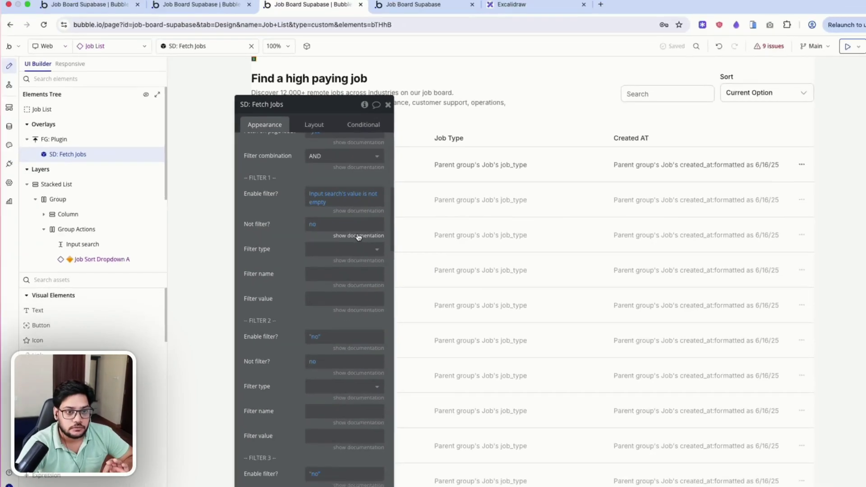
Set Filter 1's type to Column is equal to a value and its name to job_title, copied from Supabase's job table definition.
click(352, 257)
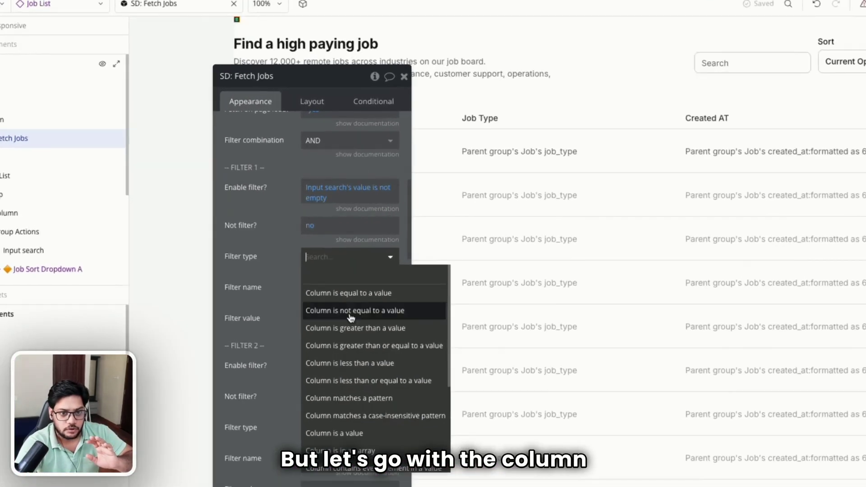
click(355, 298)
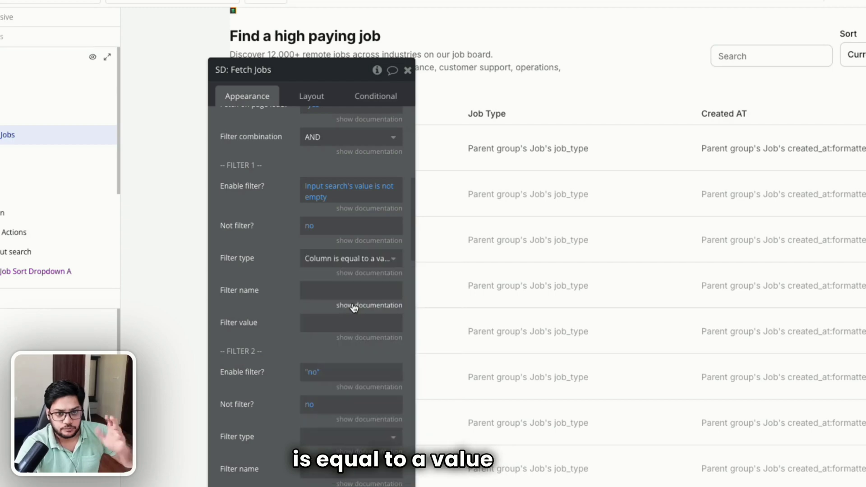
click(334, 290)
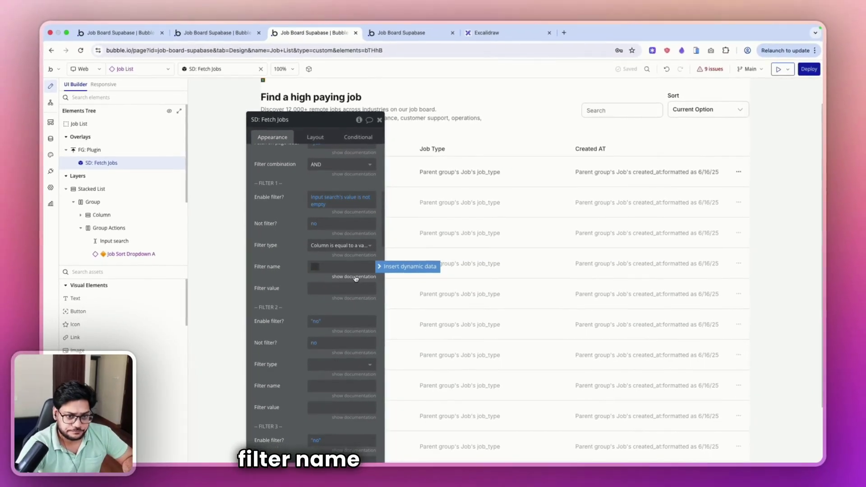
click(356, 277)
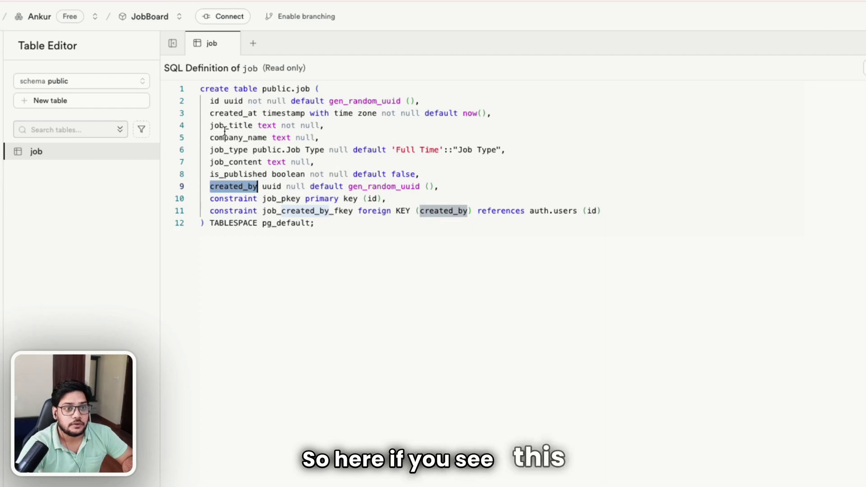
double_click(225, 126)
key(ctrl+c)
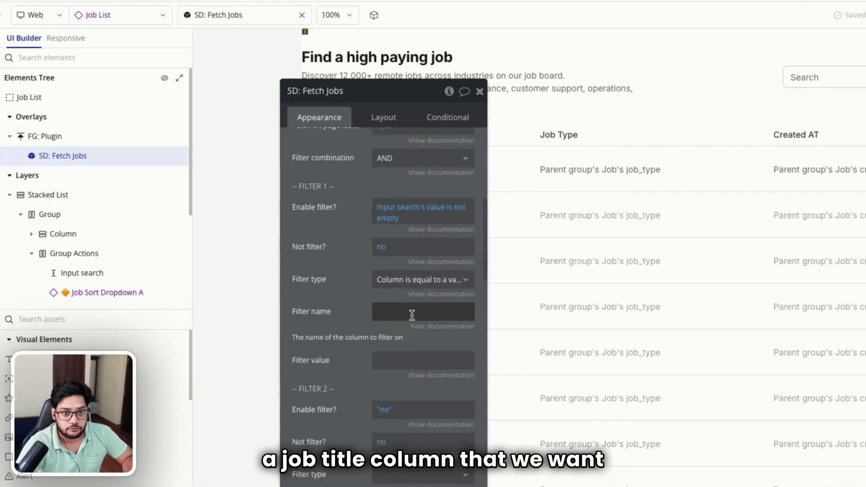
click(411, 315)
key(ctrl+v)
Set Filter 1's Filter value to Input search's value:trimmed.
click(418, 360)
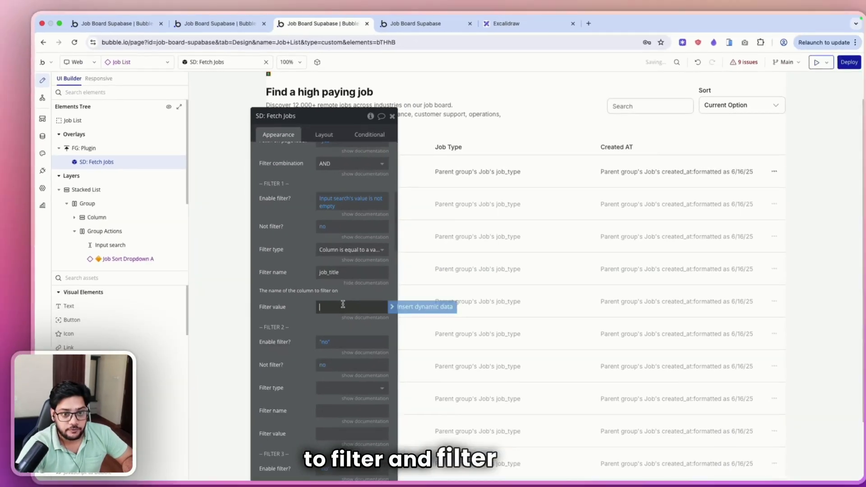
text(input)
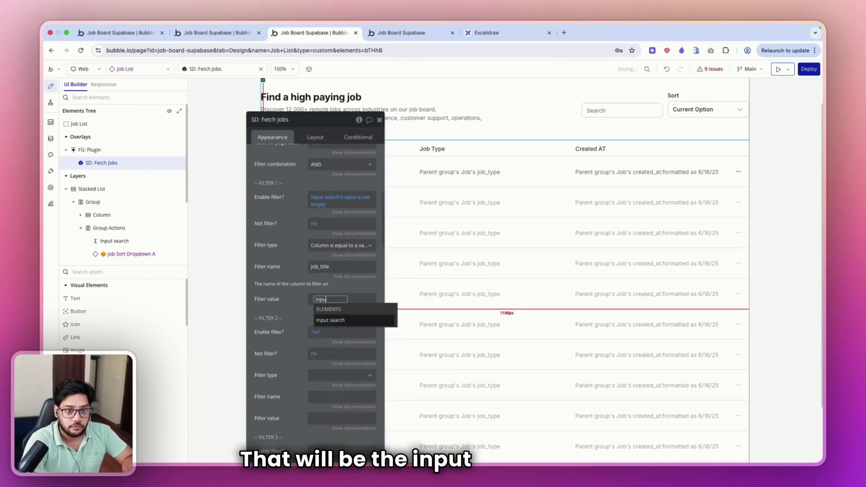
click(364, 319)
click(353, 332)
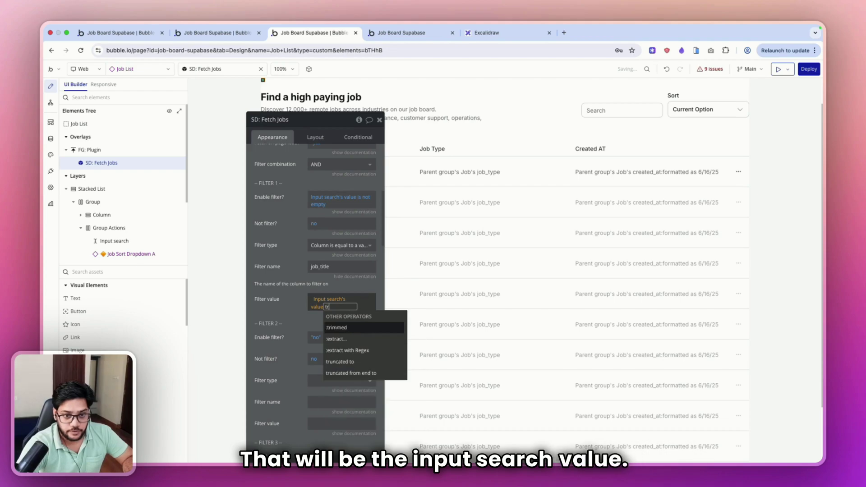
click(345, 329)
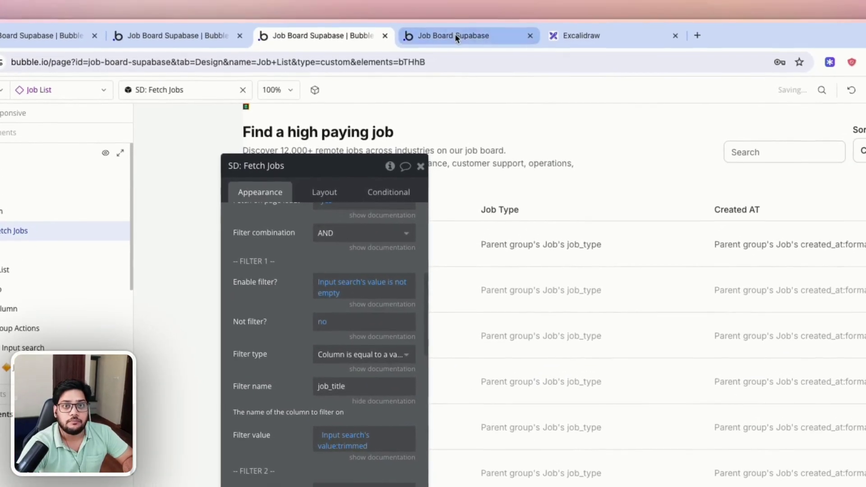
Switch to the job board preview and check the job list with the search field empty.
click(479, 22)
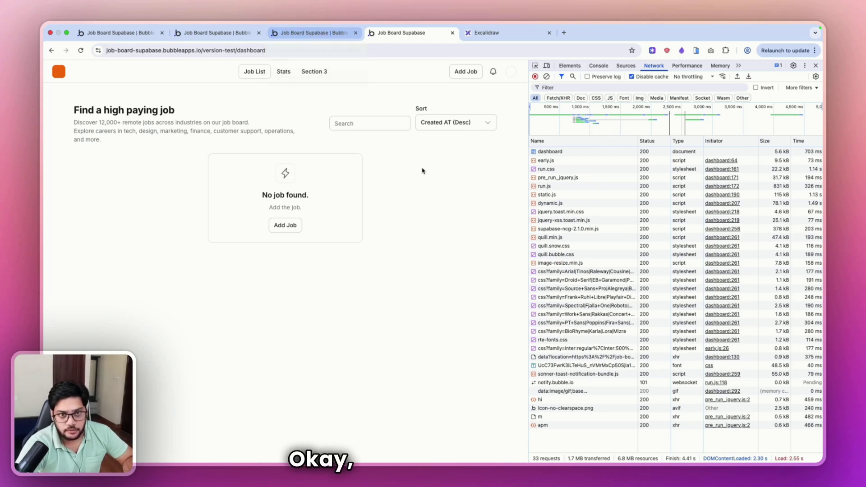
click(352, 109)
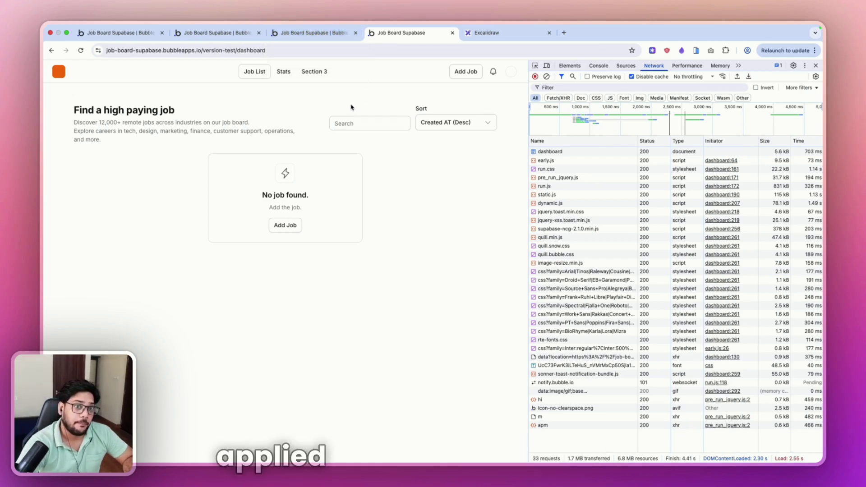
Back in the Bubble editor, replace Filter 1's name with Input search's value is not empty:formatted as text.
click(297, 34)
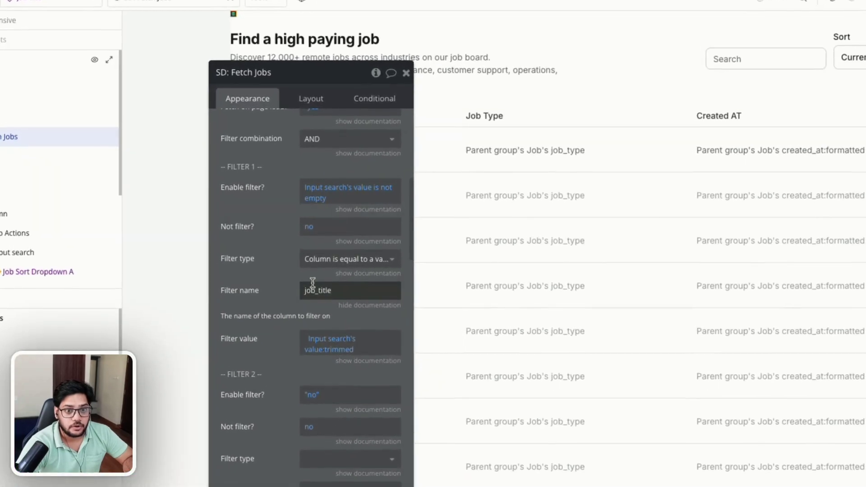
double_click(317, 264)
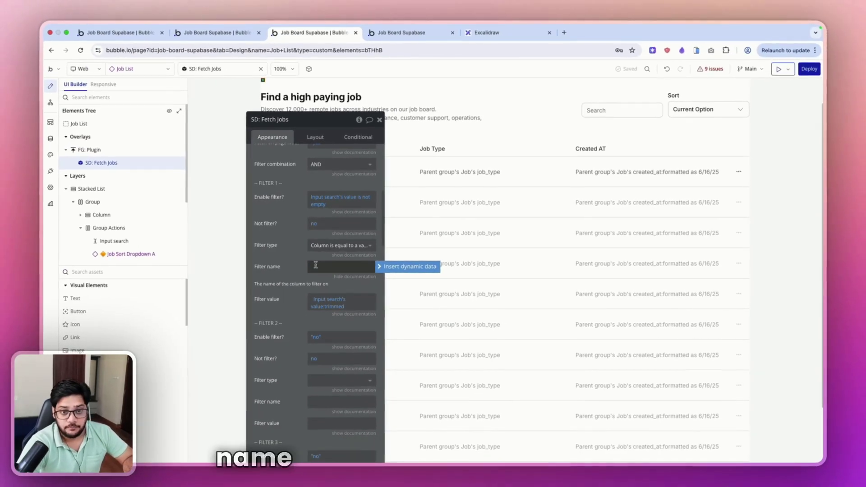
key(BackSpace)
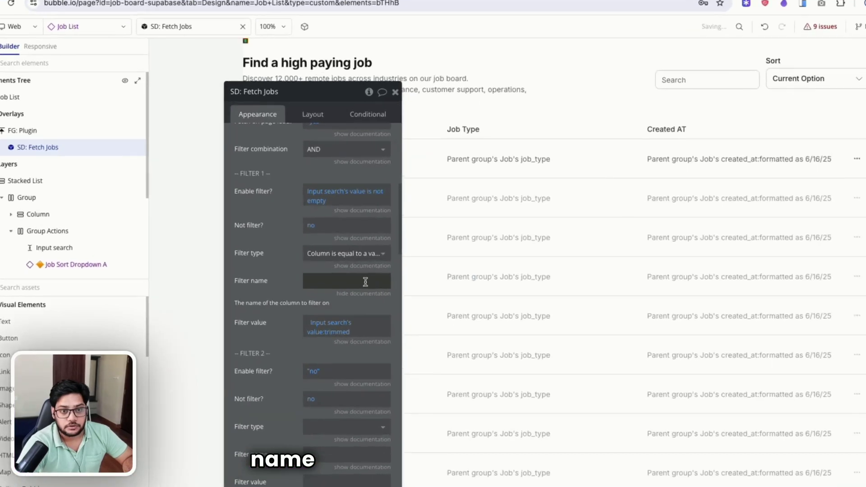
click(390, 269)
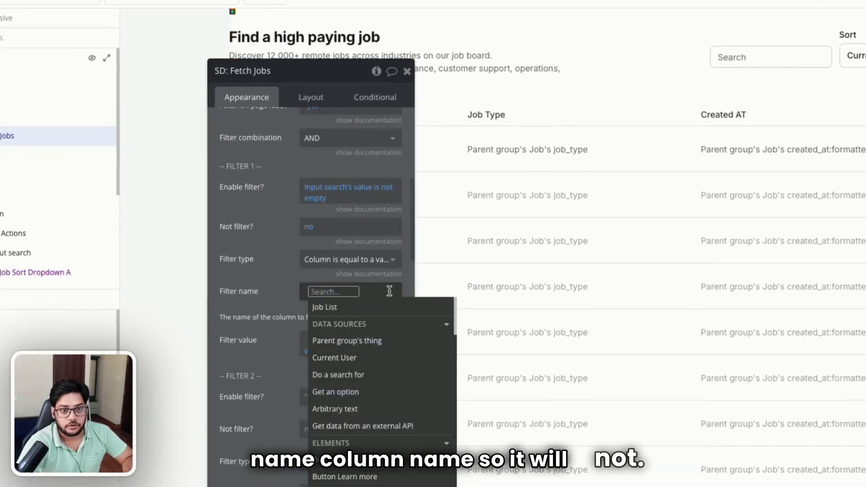
text(input)
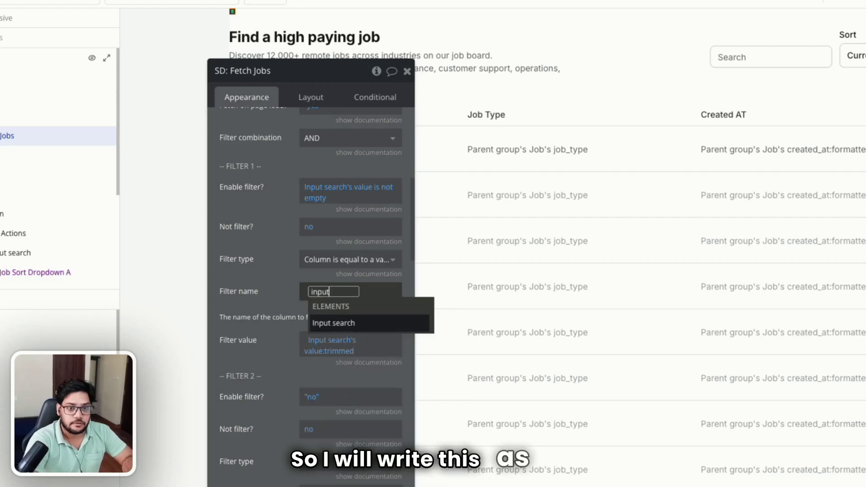
click(366, 323)
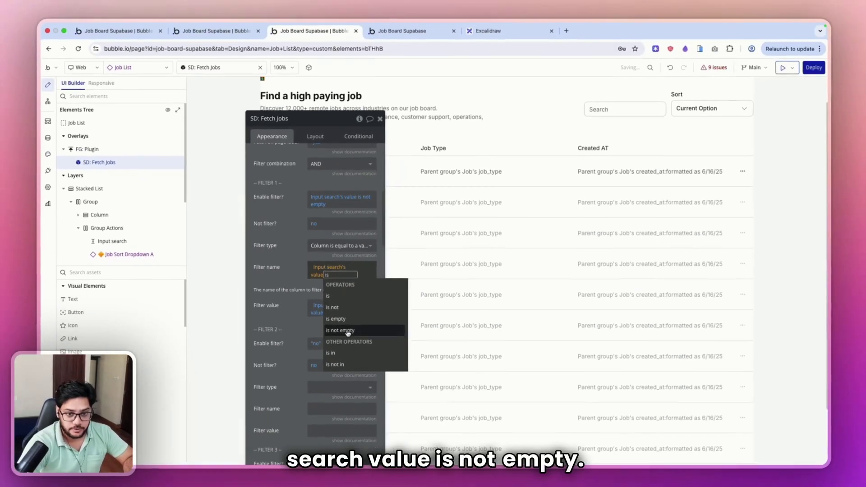
click(348, 419)
click(367, 330)
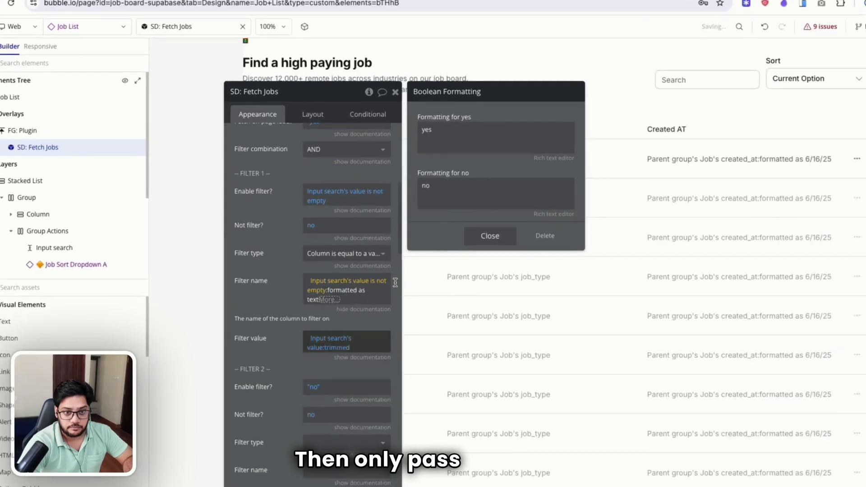
Set the filter name's formatting for yes to job_title and clear its formatting for no.
double_click(445, 163)
text(job_t)
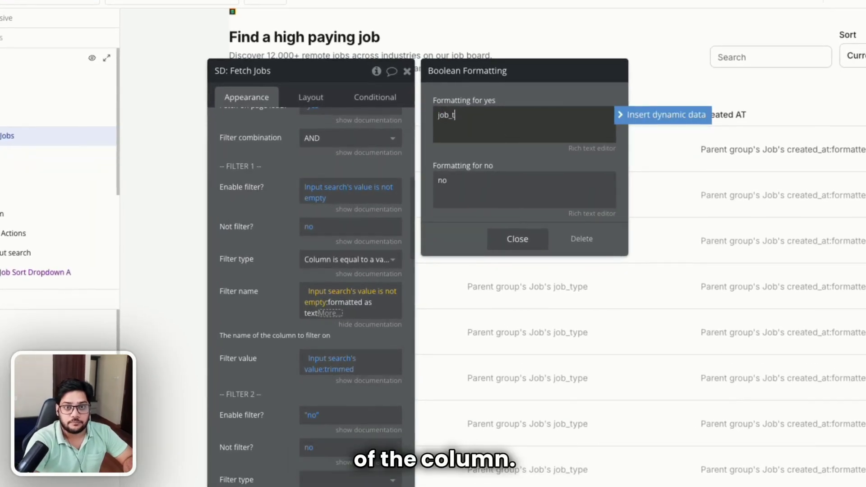
text(itle)
double_click(491, 180)
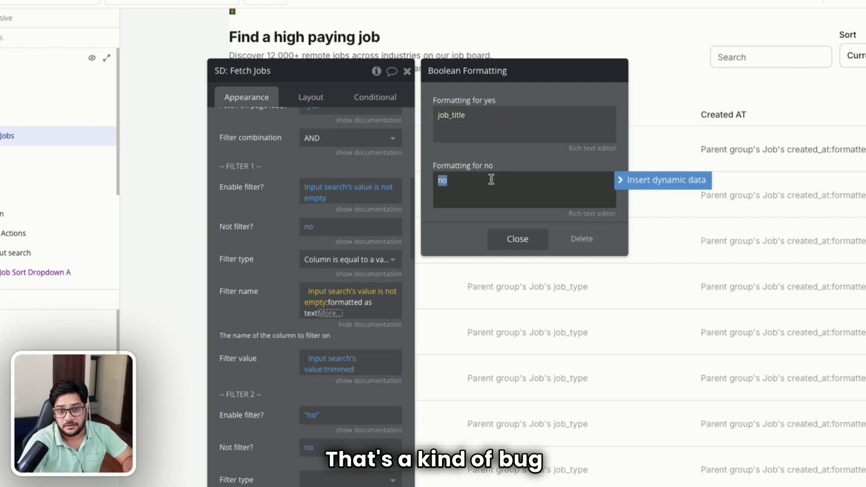
click(255, 161)
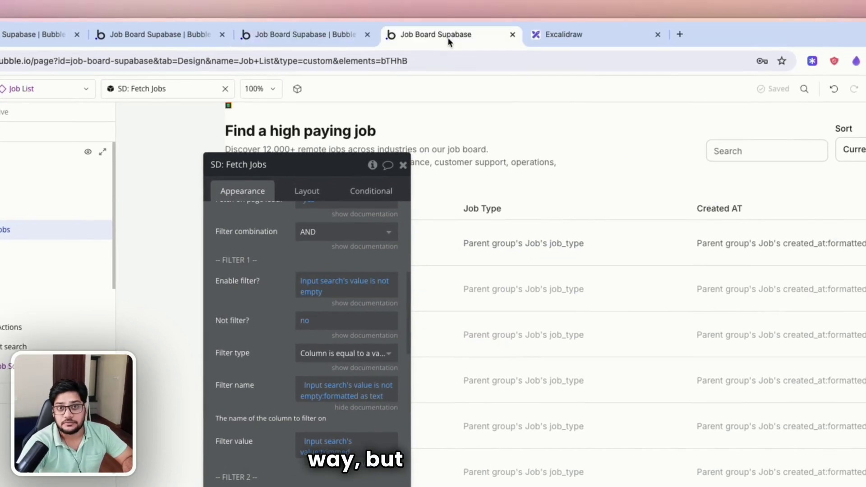
In the job board preview, look over the unfiltered job list and test the search with QA Engineer.
click(447, 39)
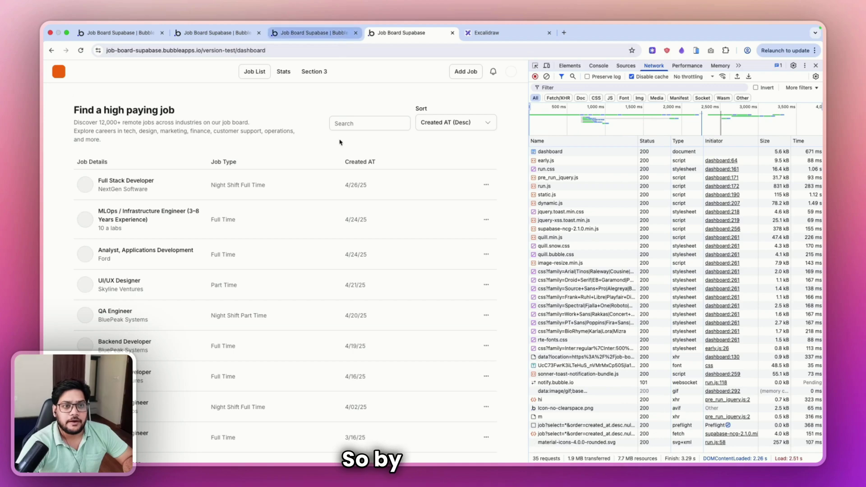
scroll(354, 276, down, 3)
scroll(353, 276, up, 3)
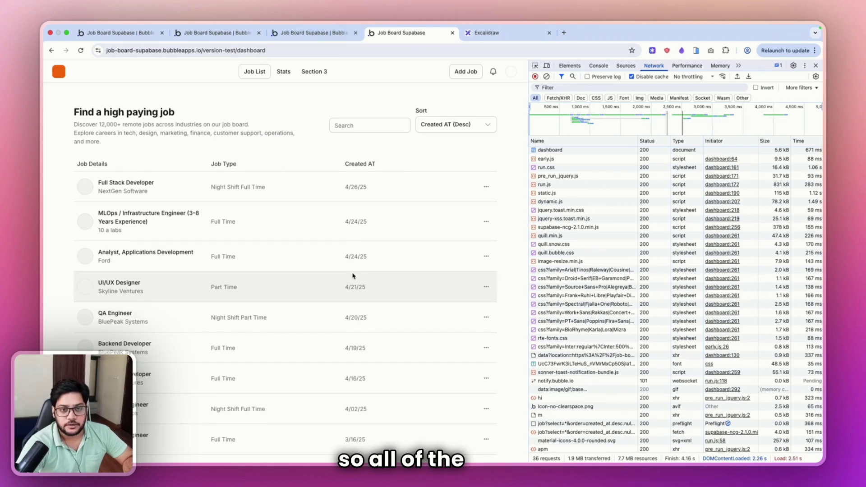
scroll(353, 275, down, 1)
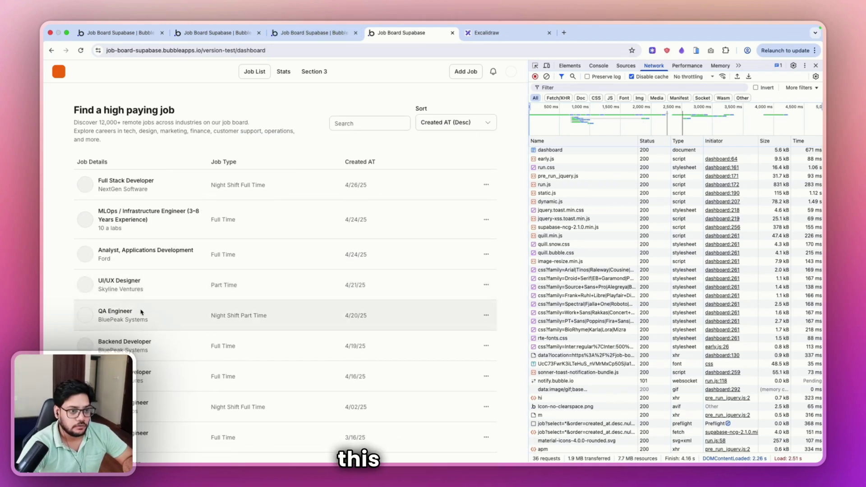
click(361, 128)
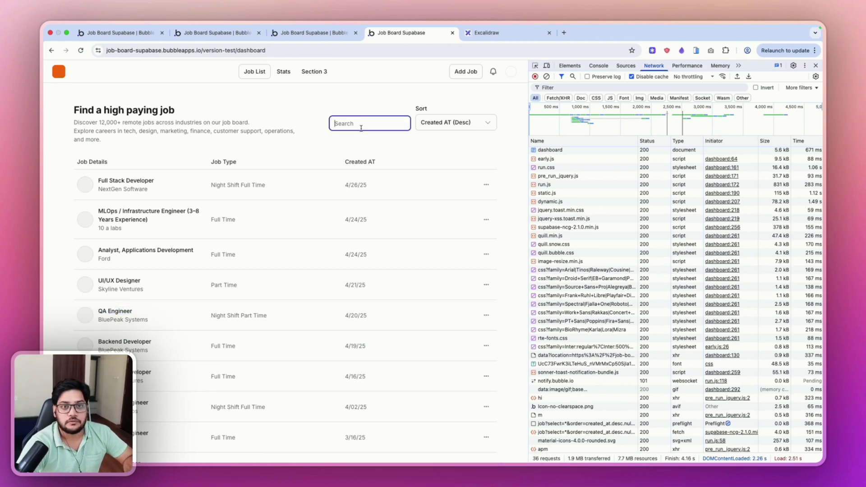
text(QA Engineer)
click(355, 138)
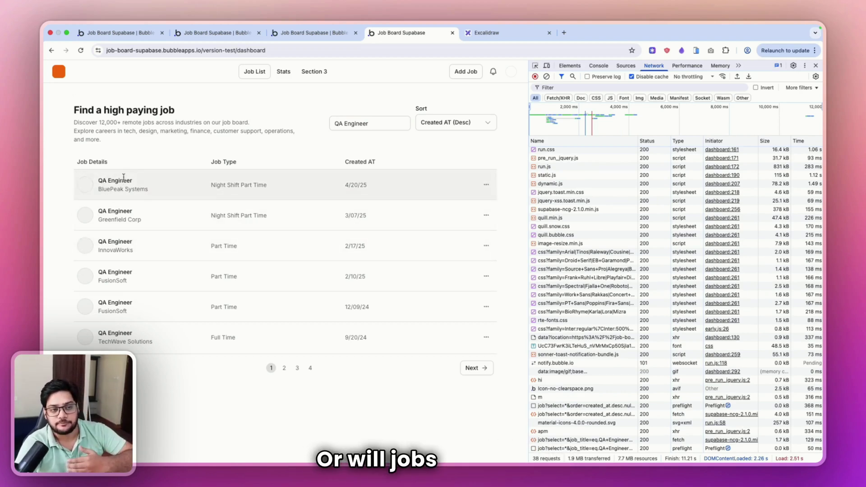
Review the available filter types for Filter 1 in the Bubble editor, and return to the job board preview.
click(324, 37)
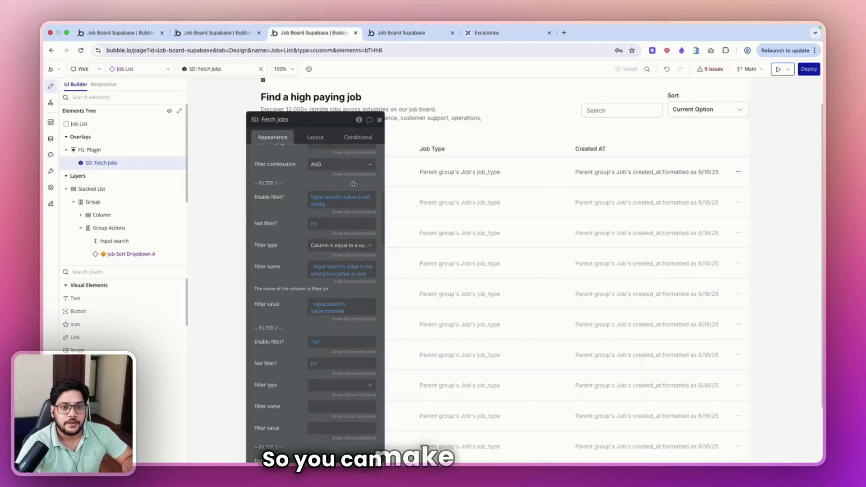
click(338, 244)
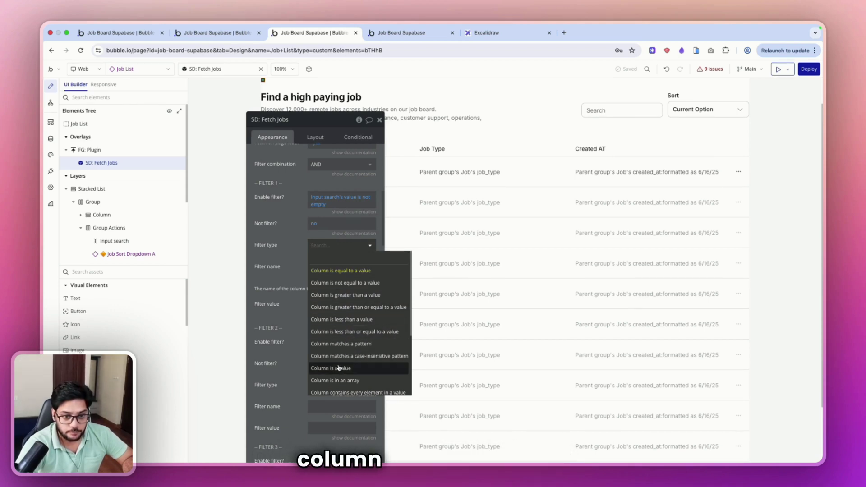
scroll(339, 368, down, 2)
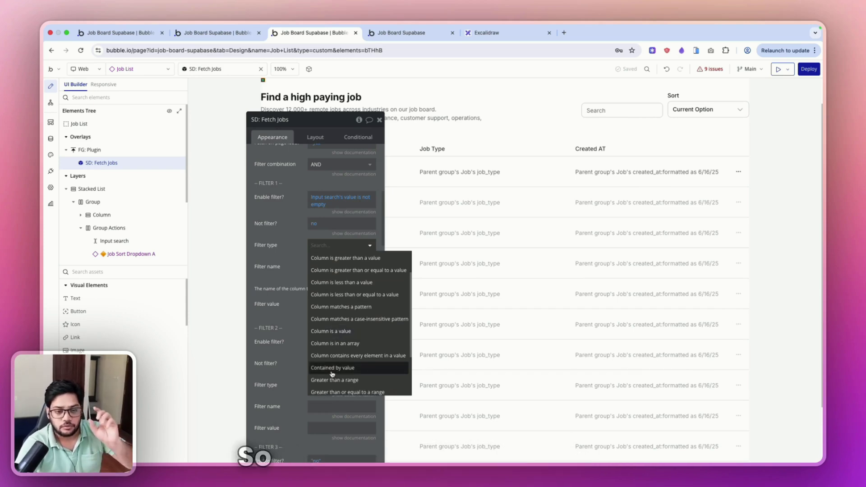
click(408, 33)
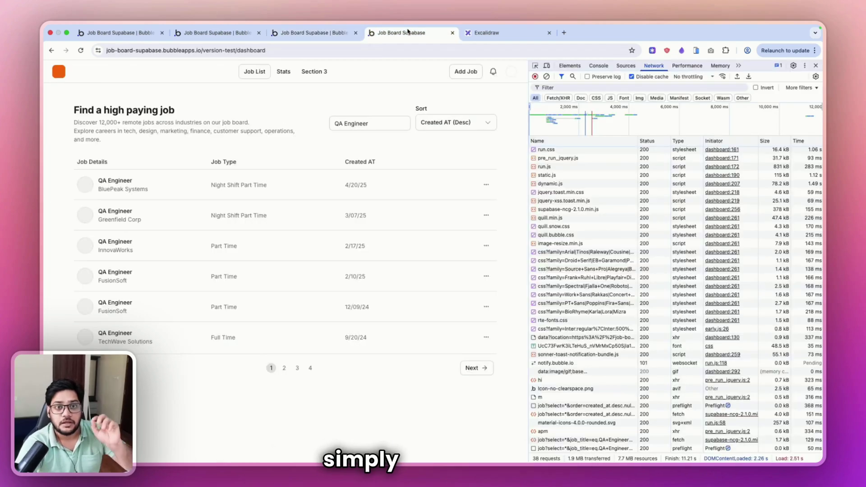